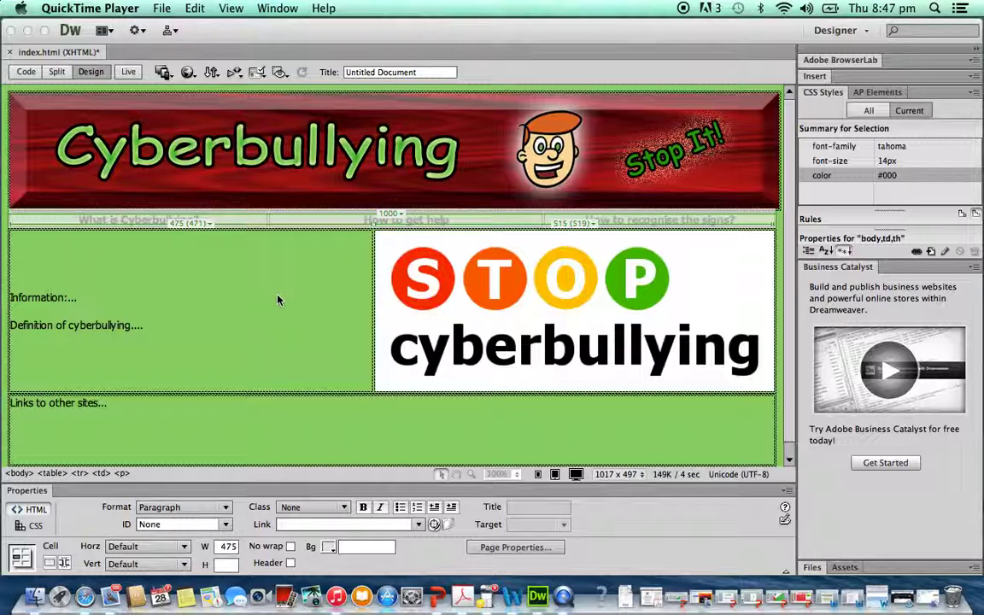
click(221, 336)
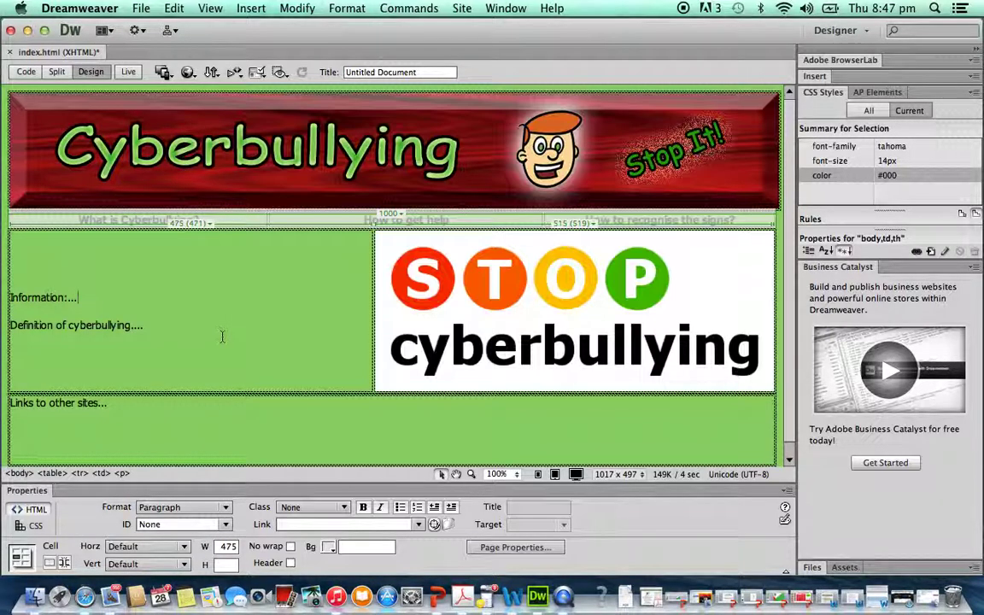
click(154, 225)
click(407, 185)
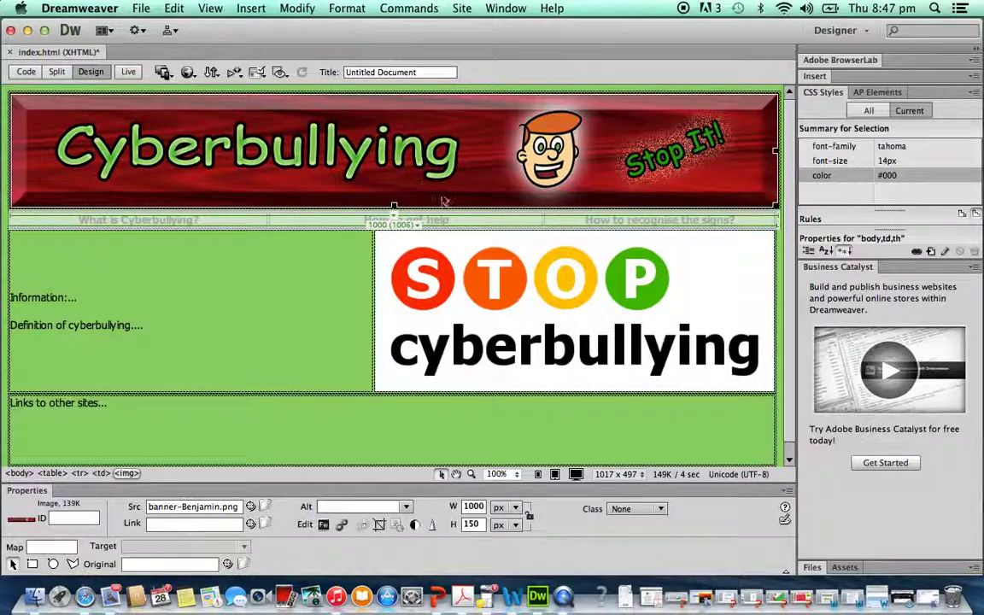
click(453, 222)
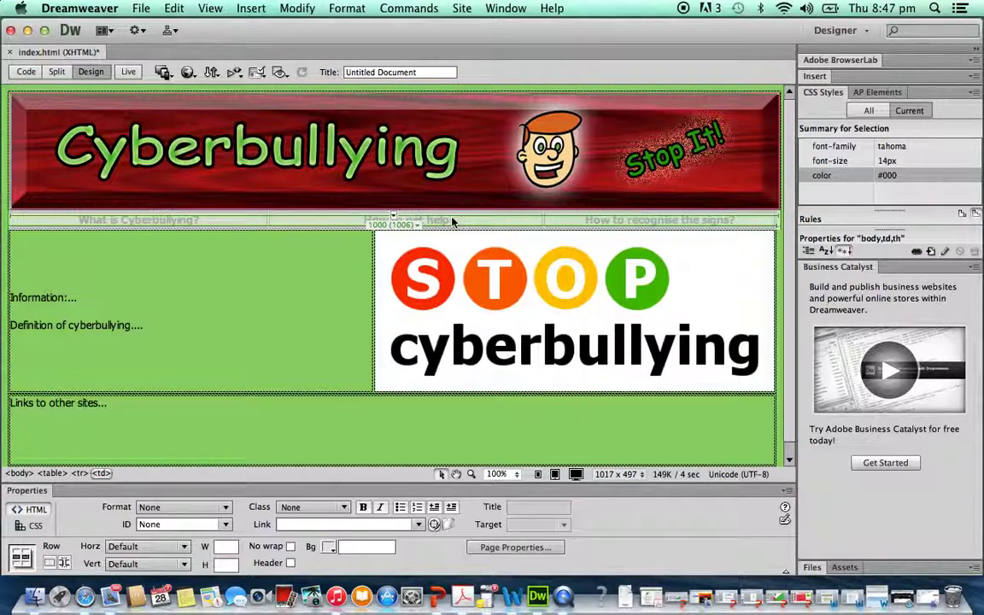
click(499, 256)
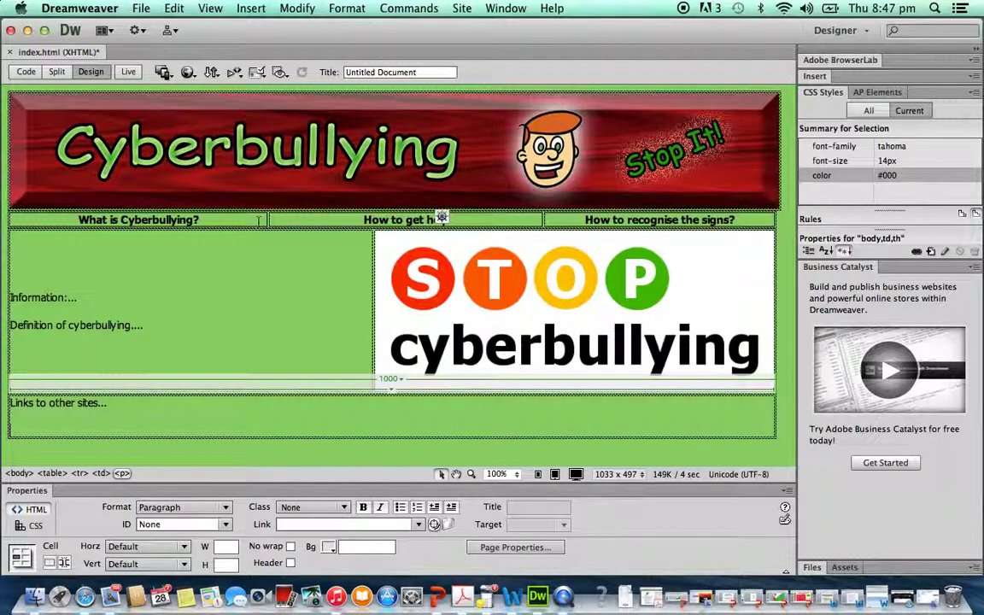
click(195, 217)
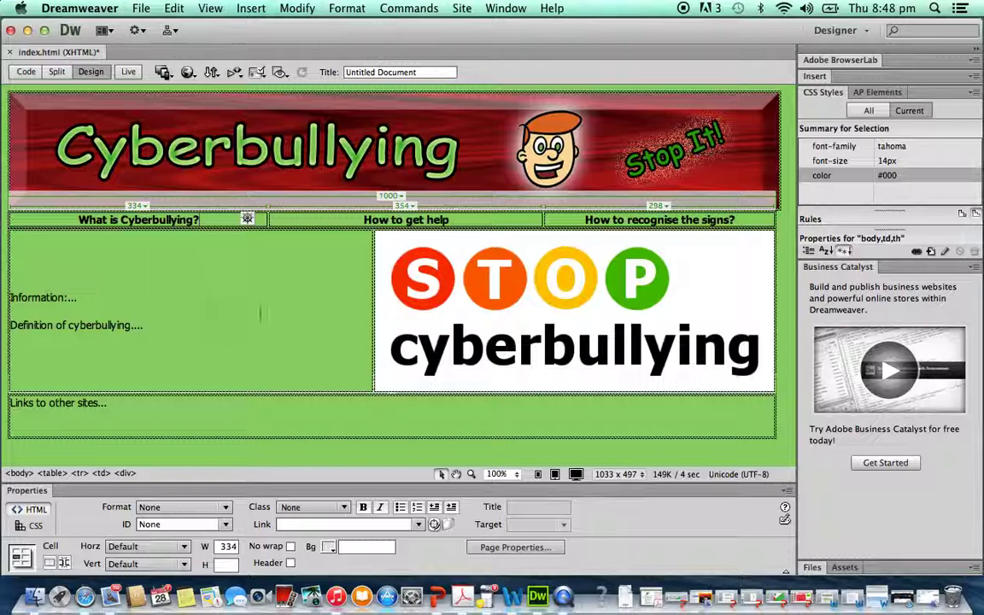
click(142, 10)
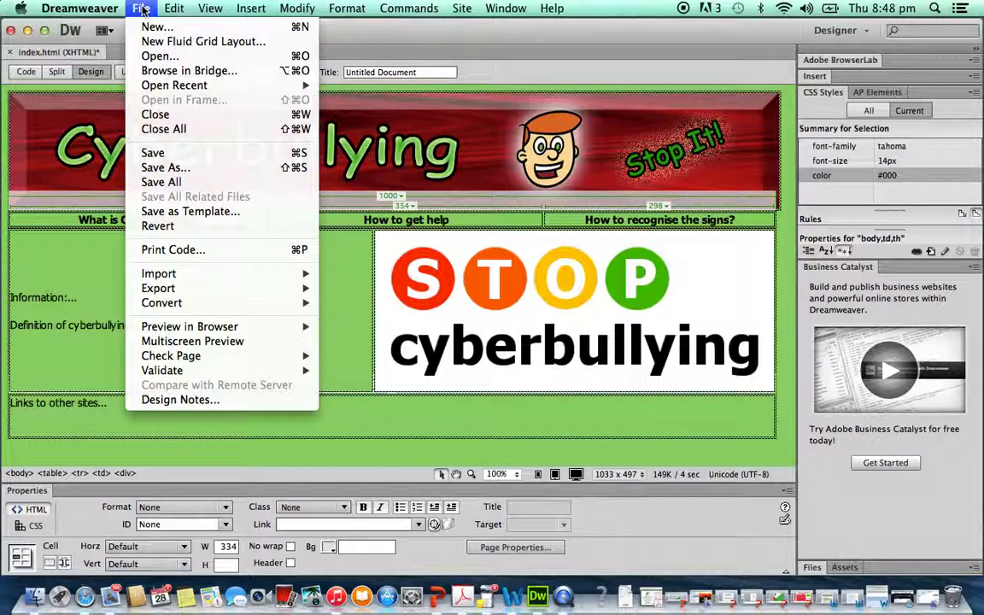
click(142, 9)
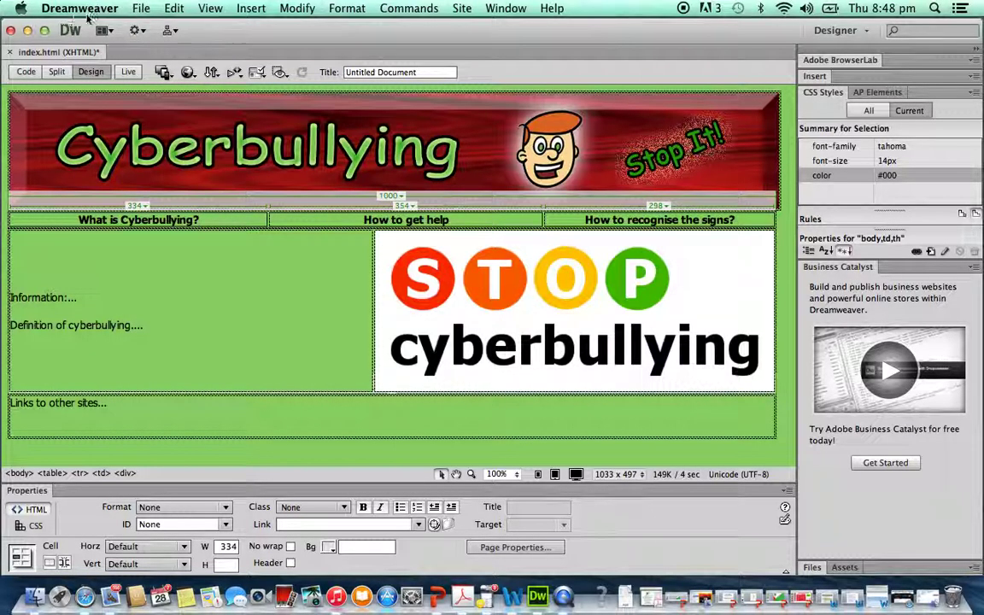
click(156, 367)
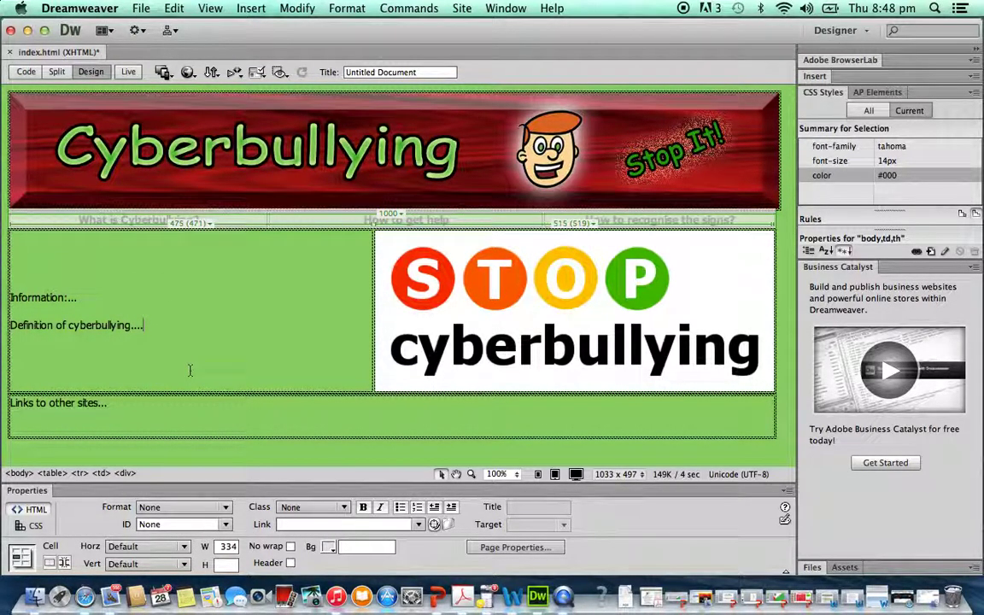
Create a new blank HTML page with no preset layout.
click(141, 8)
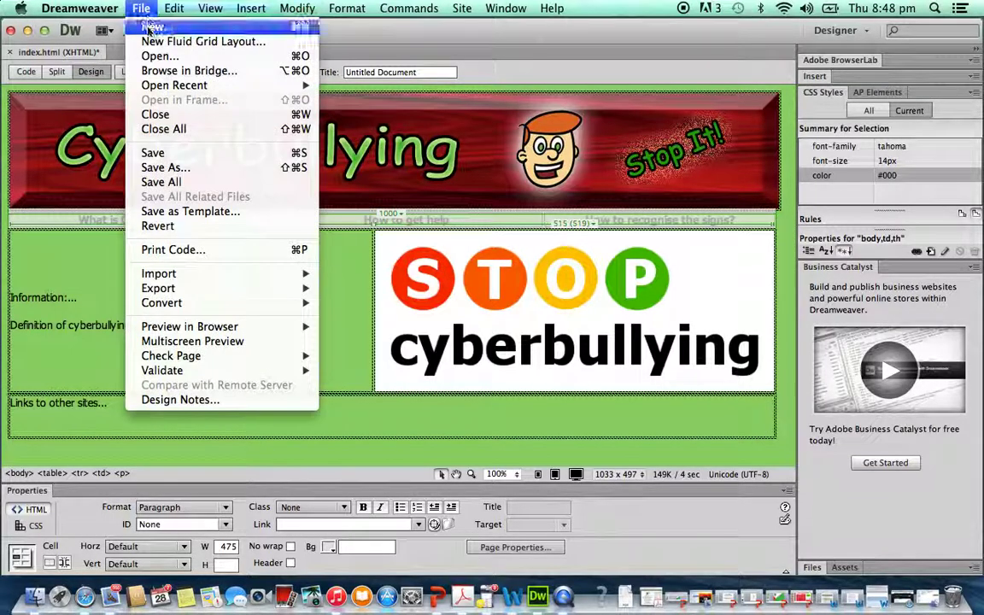
click(150, 27)
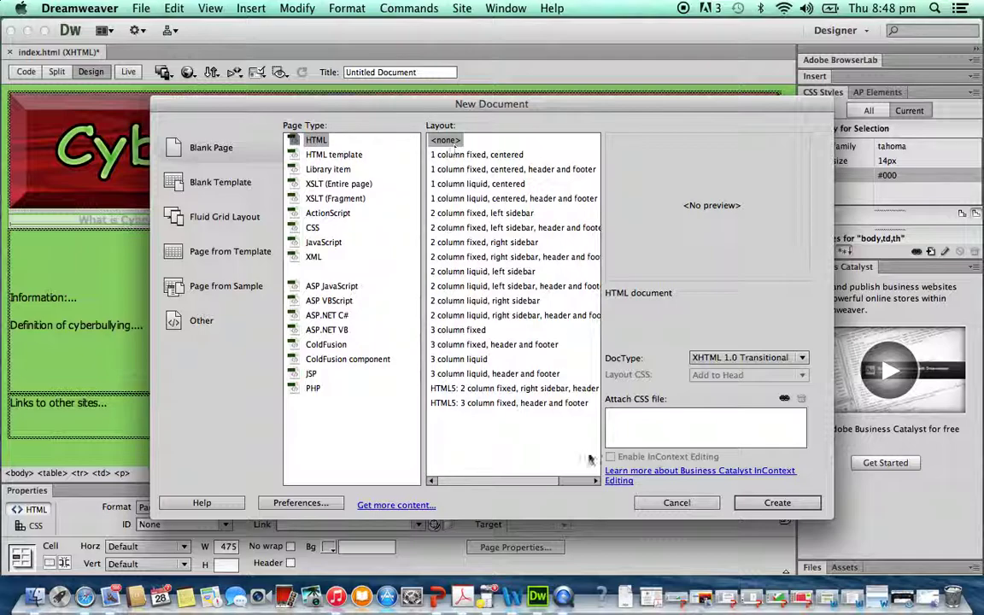
click(771, 503)
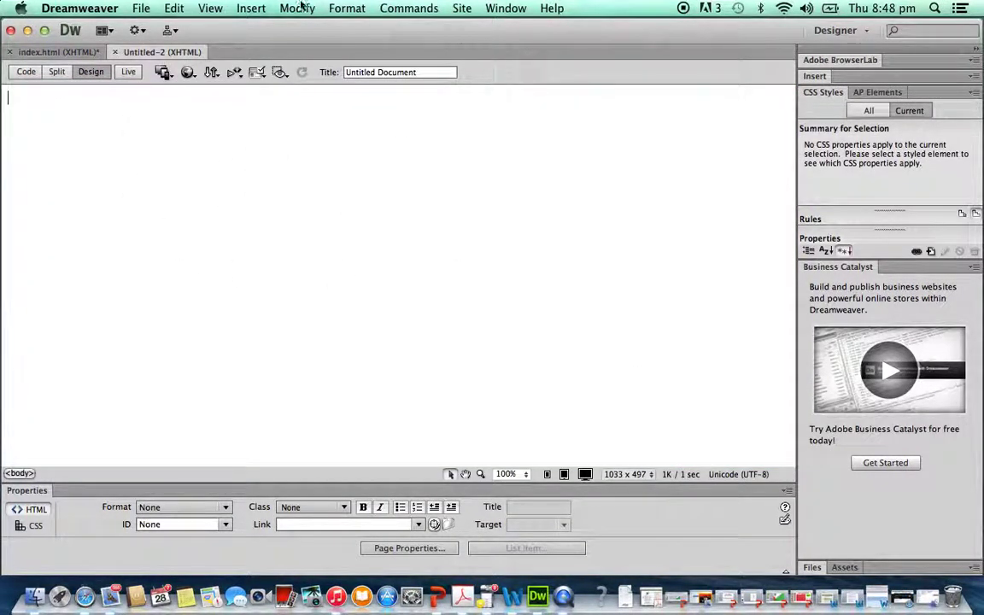
Insert a borderless table with one row and one column, 1000 pixels wide, on the blank page.
click(250, 9)
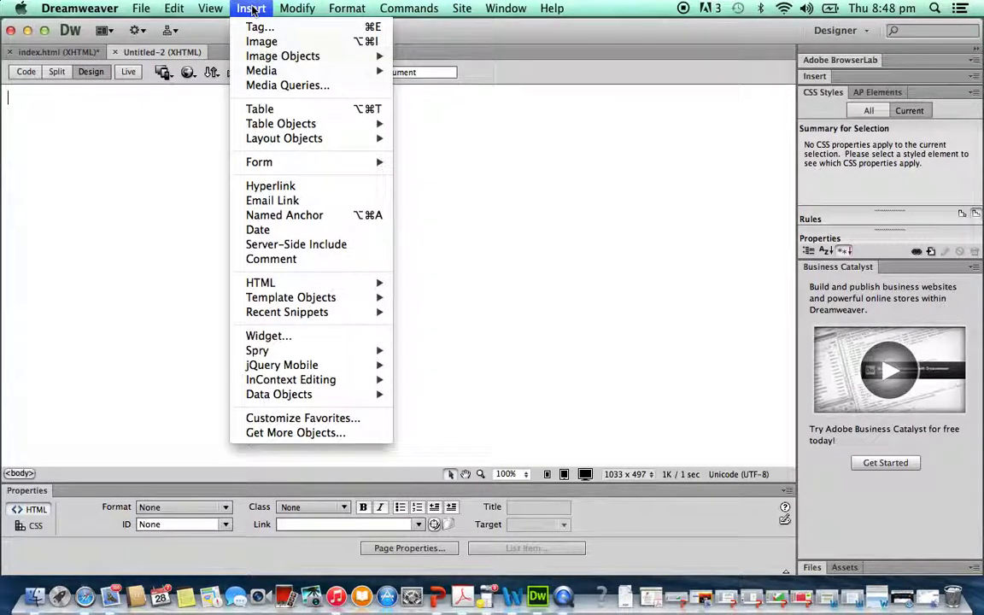
click(262, 111)
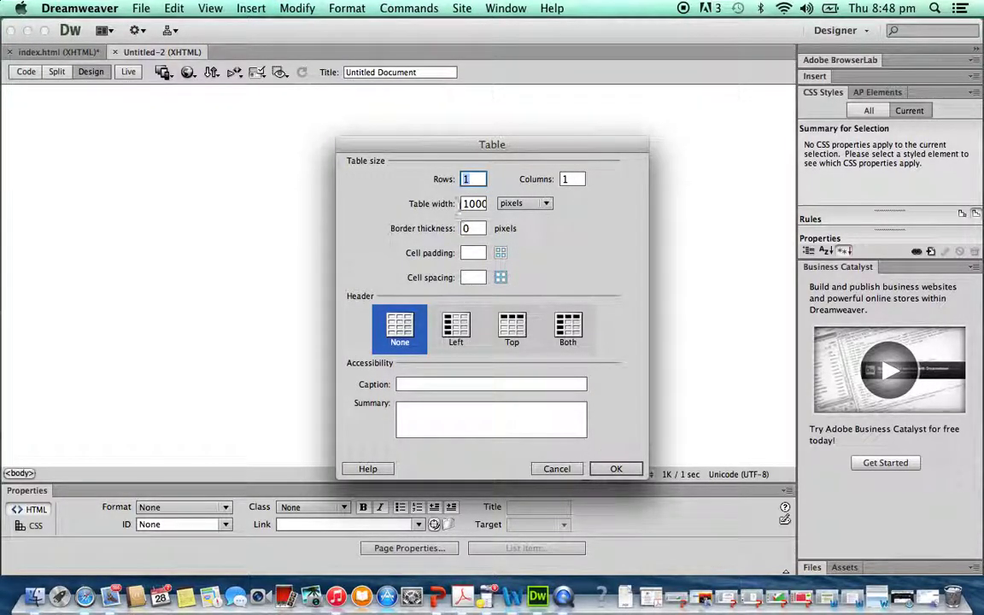
click(618, 469)
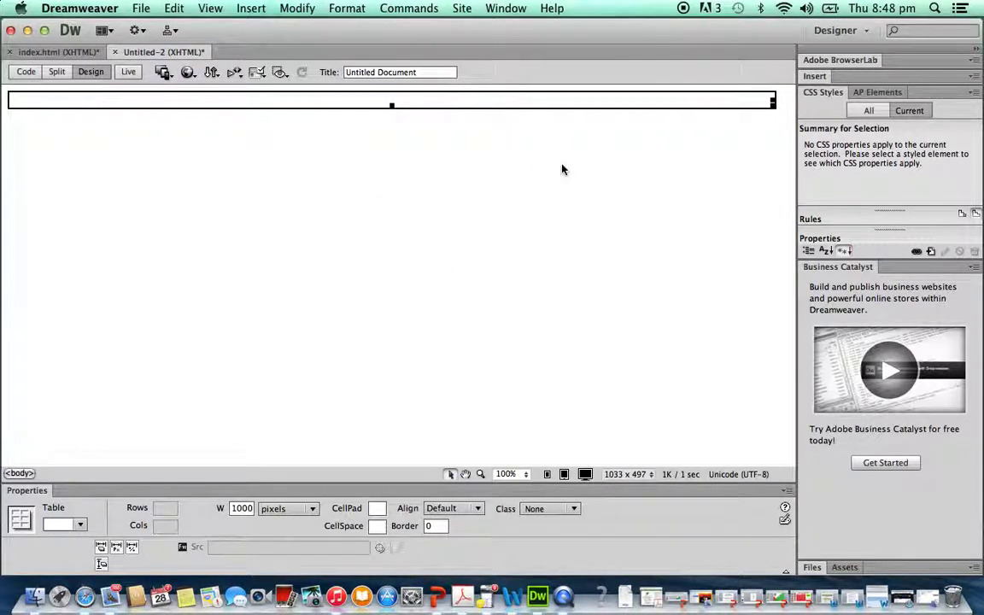
Insert a second 1000-pixel-wide table with one row and three columns directly below the first table.
click(769, 101)
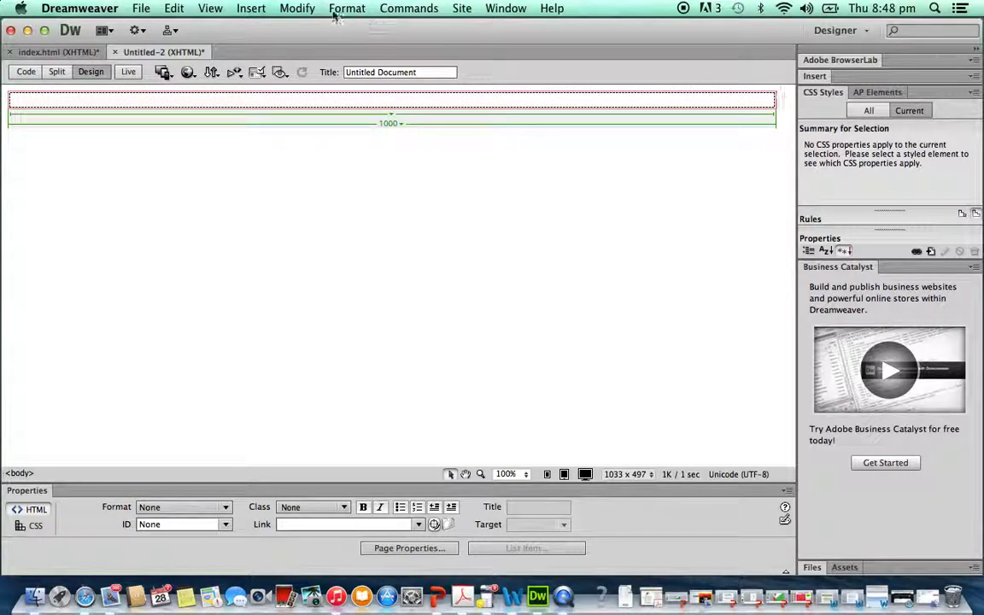
click(250, 9)
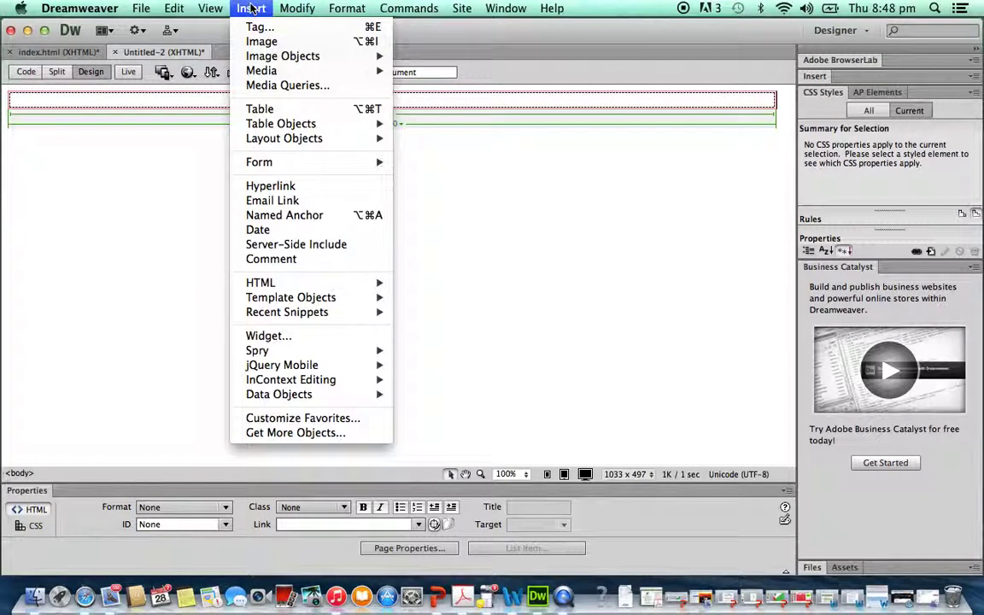
click(263, 111)
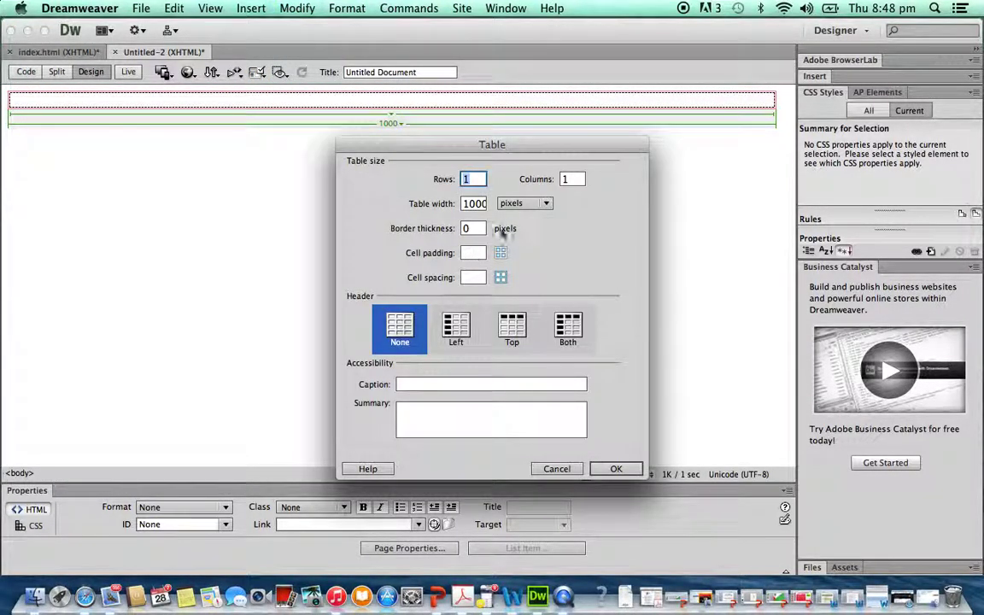
click(575, 180)
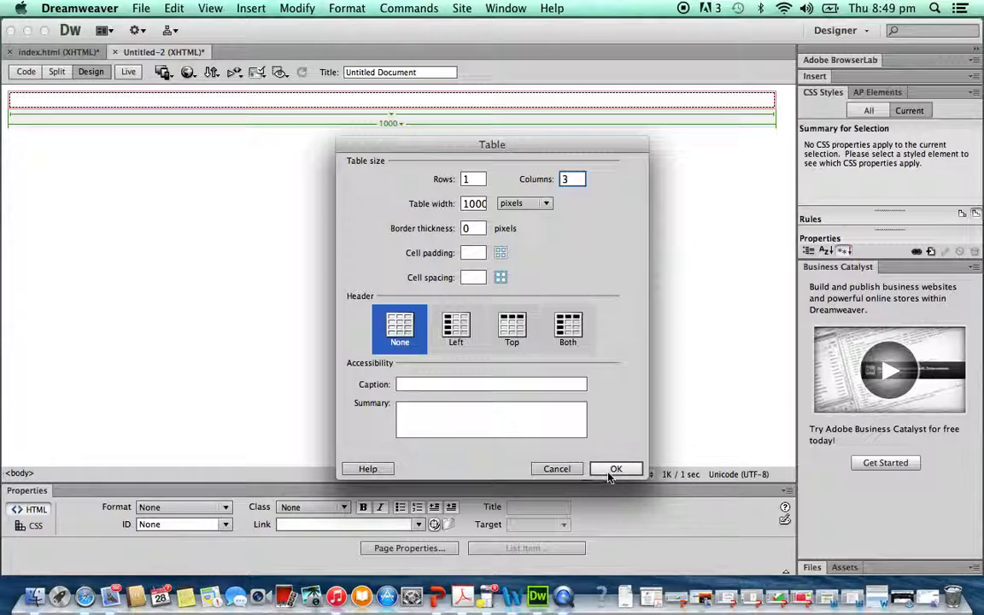
click(612, 472)
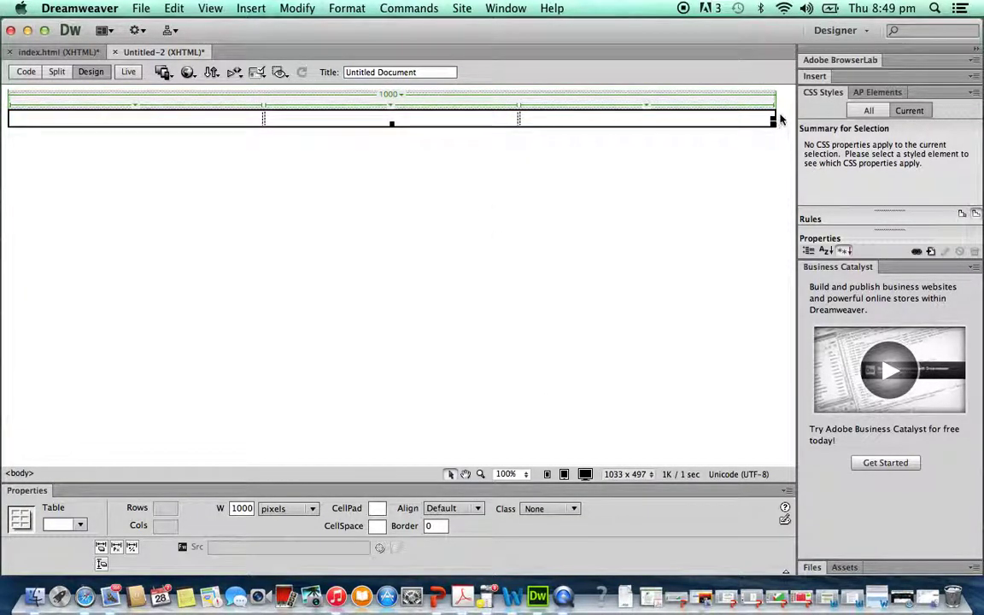
Insert a 1000-pixel-wide table with one row and two columns below the three-column table.
click(781, 120)
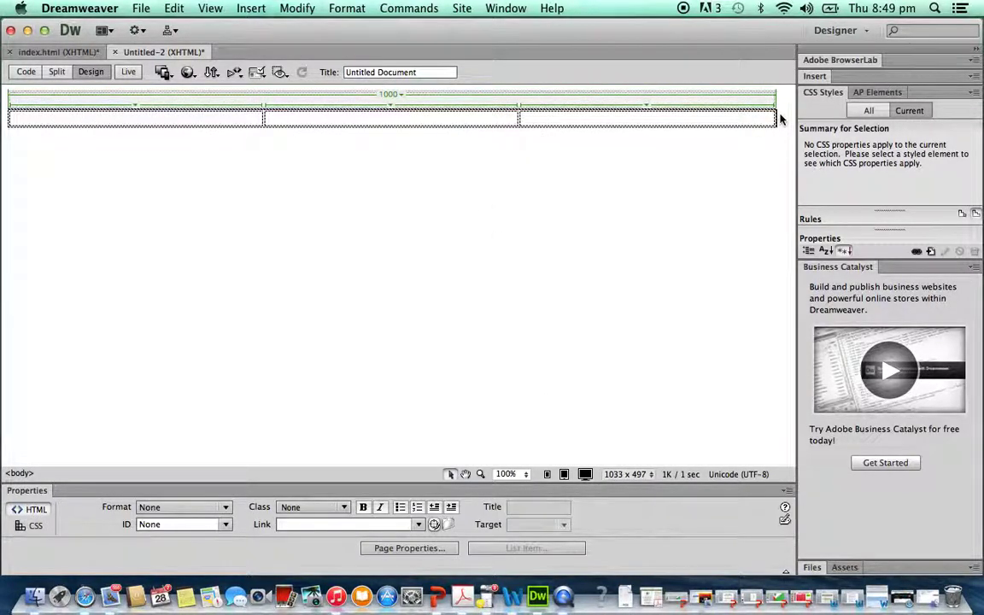
click(252, 8)
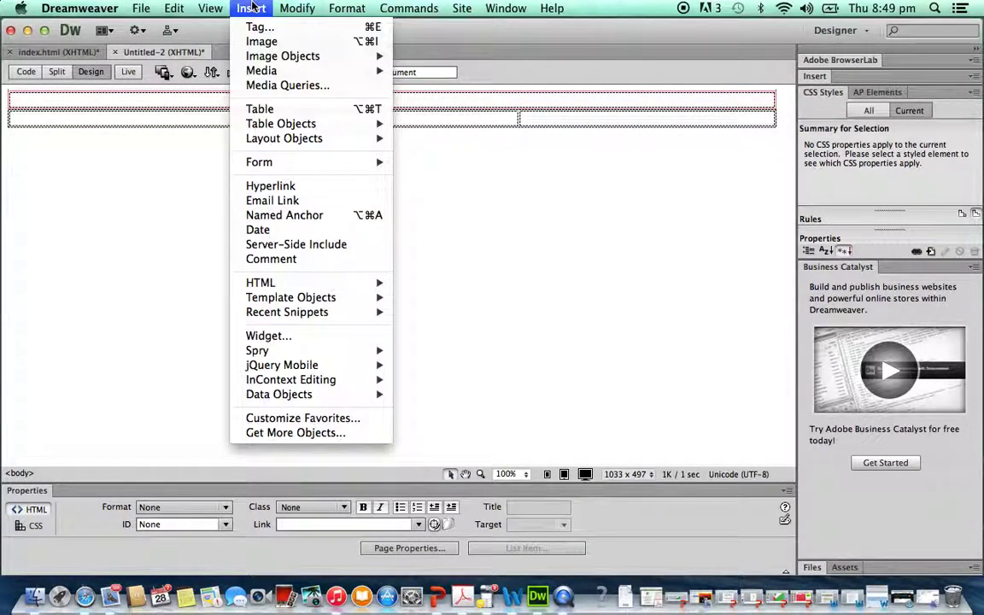
click(260, 109)
click(578, 180)
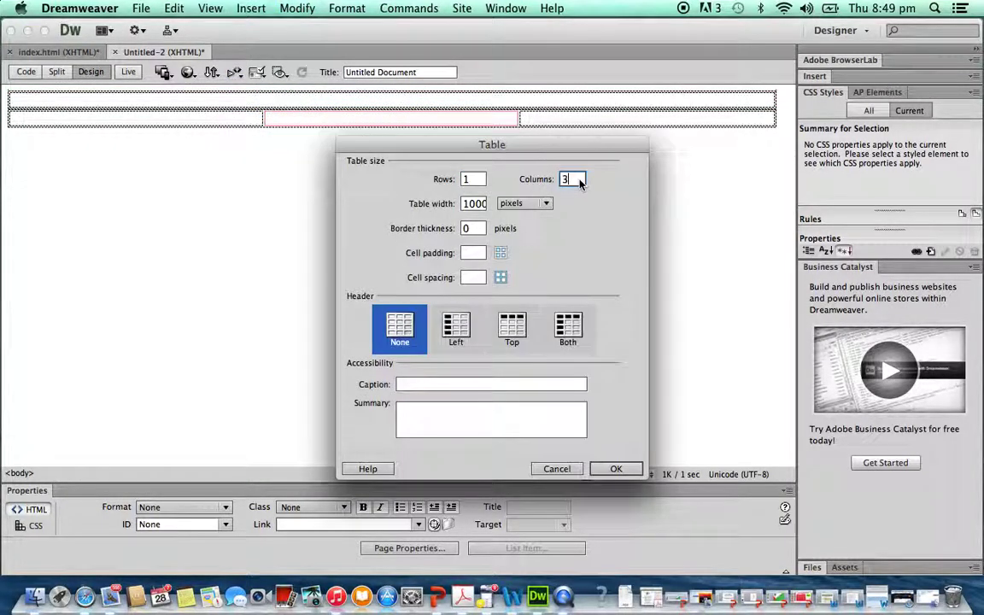
click(603, 469)
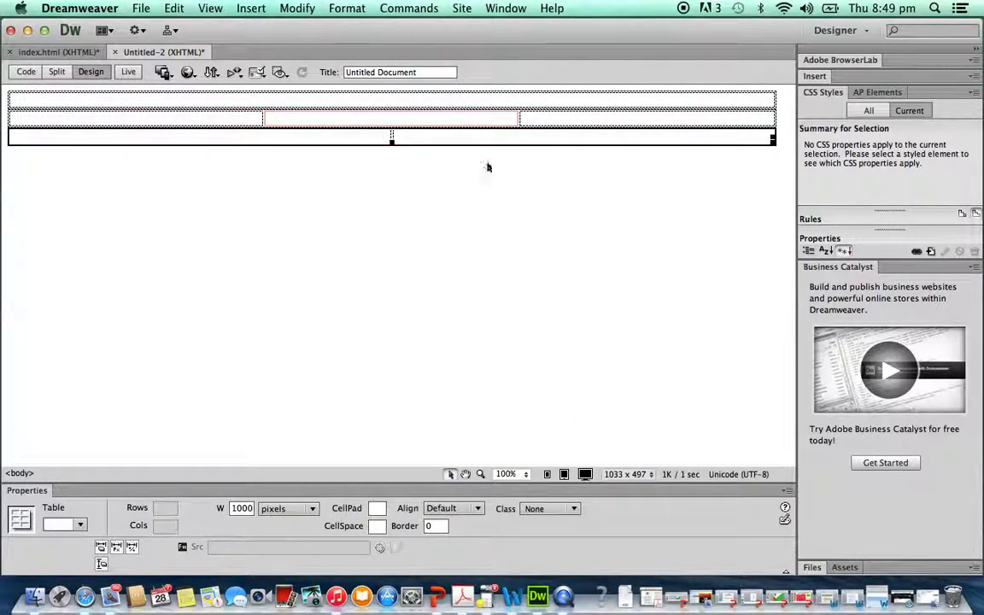
Insert a 1000-pixel-wide table with one row and one column below the two-column table.
click(774, 137)
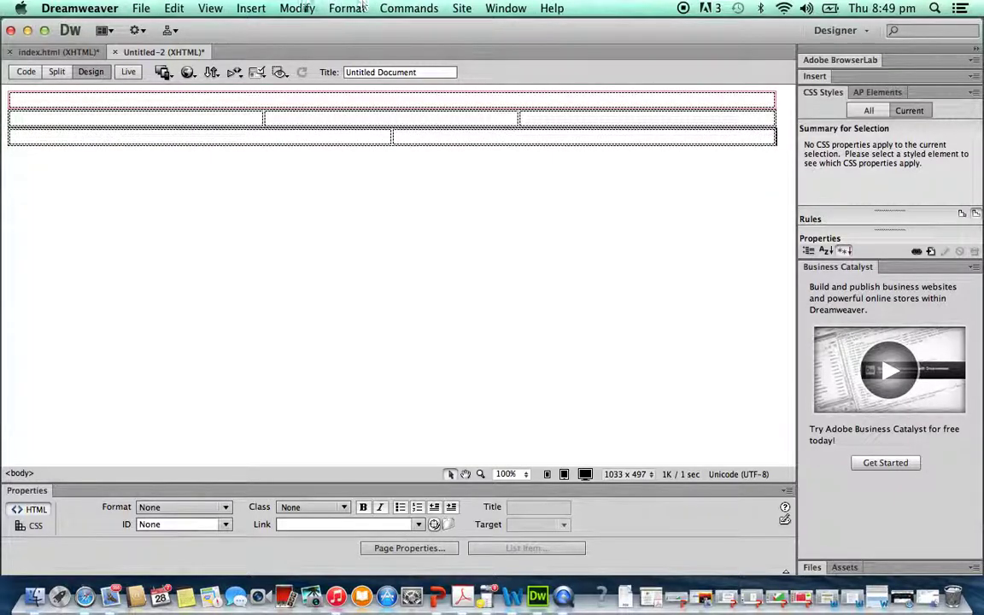
click(255, 11)
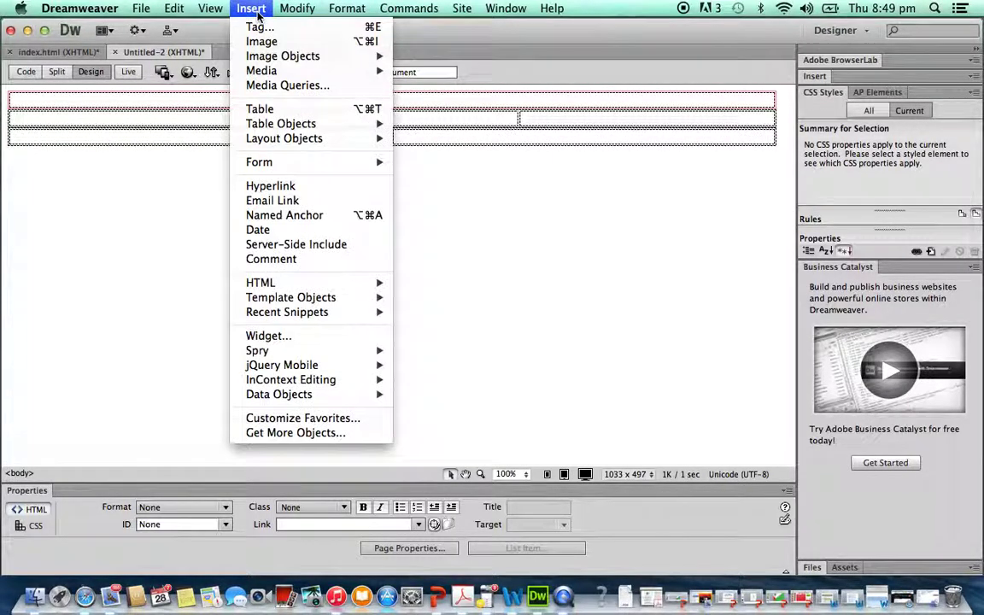
click(270, 109)
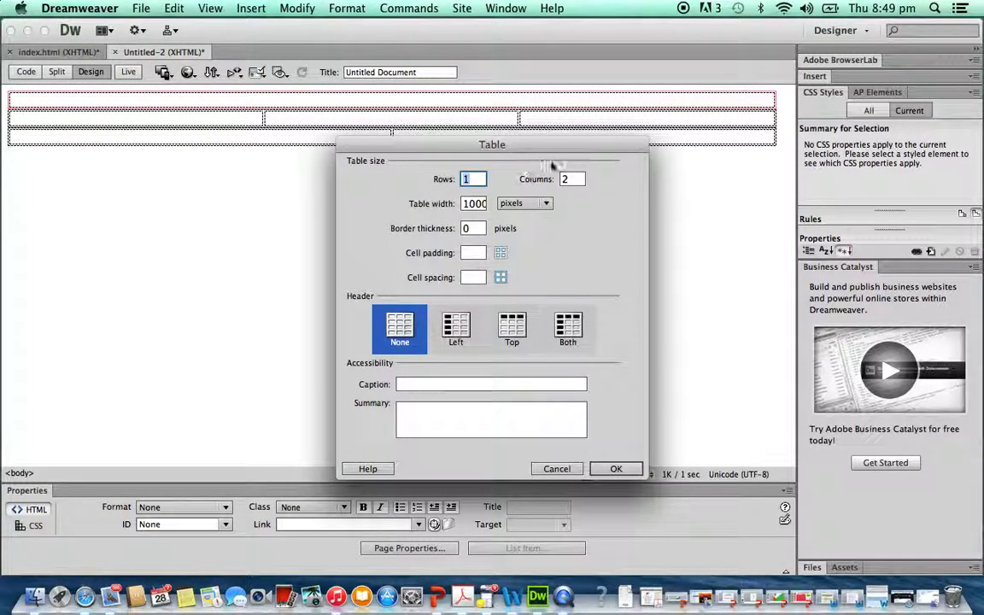
click(576, 179)
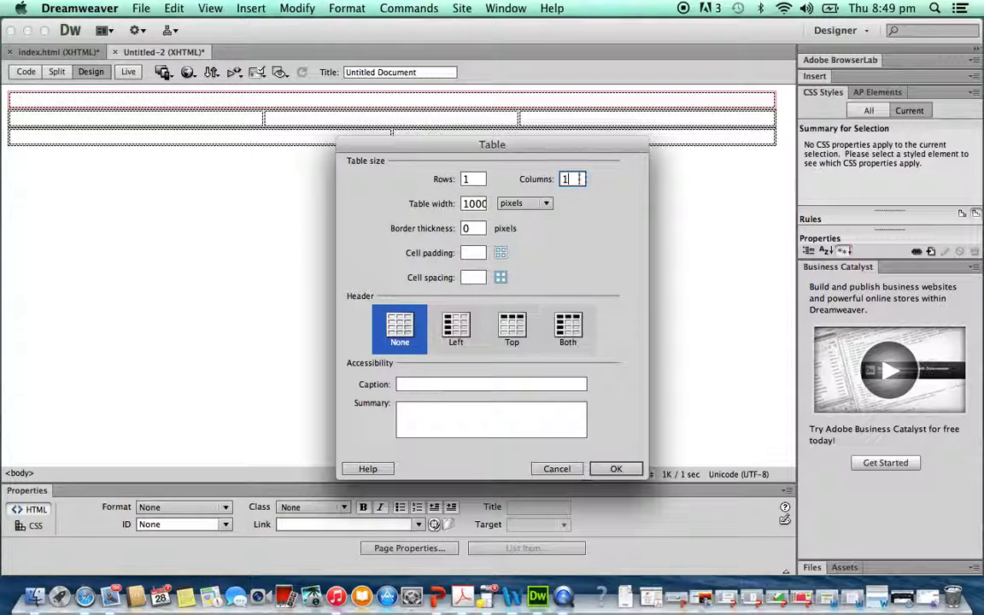
click(617, 469)
Insert the banner PNG from the WEBSITE folder into the topmost table, leaving the alternate text empty.
click(323, 99)
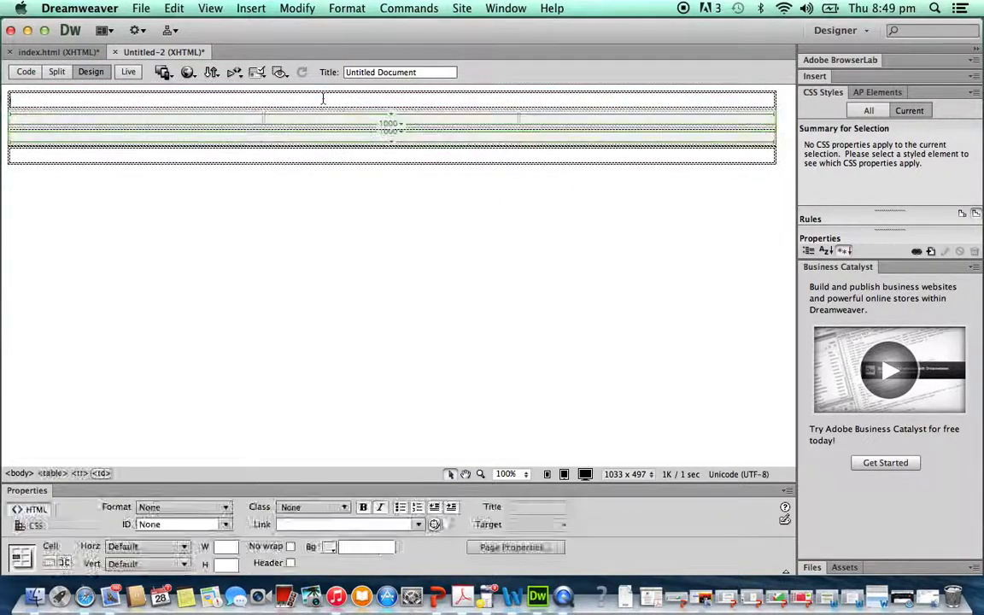
click(282, 233)
click(223, 98)
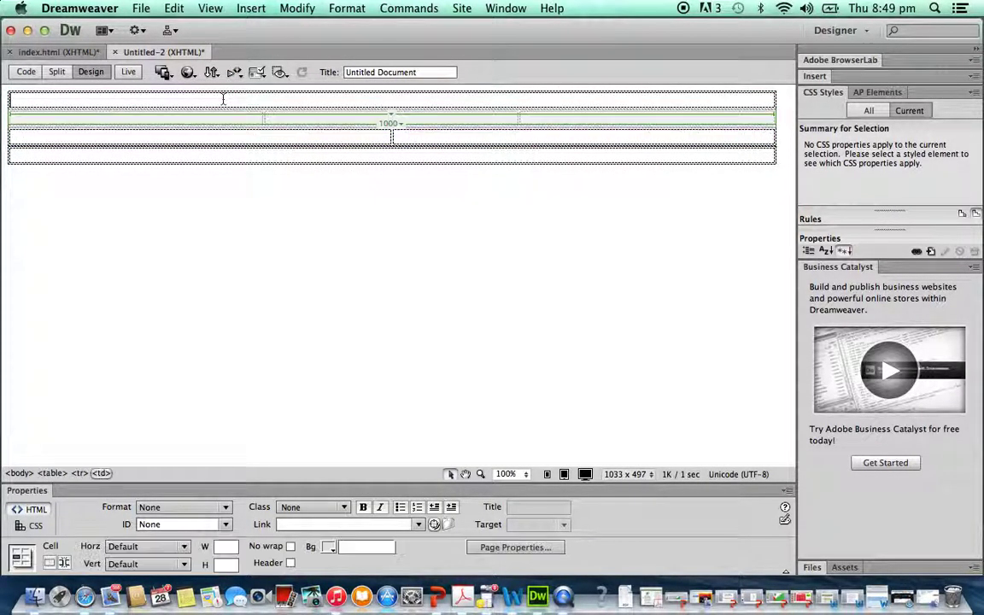
click(250, 8)
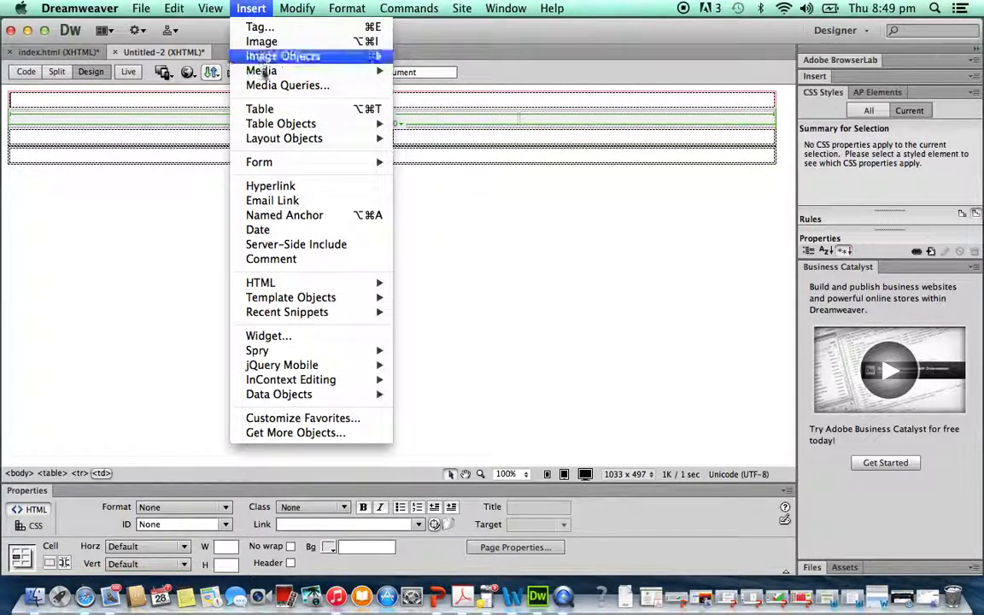
click(263, 42)
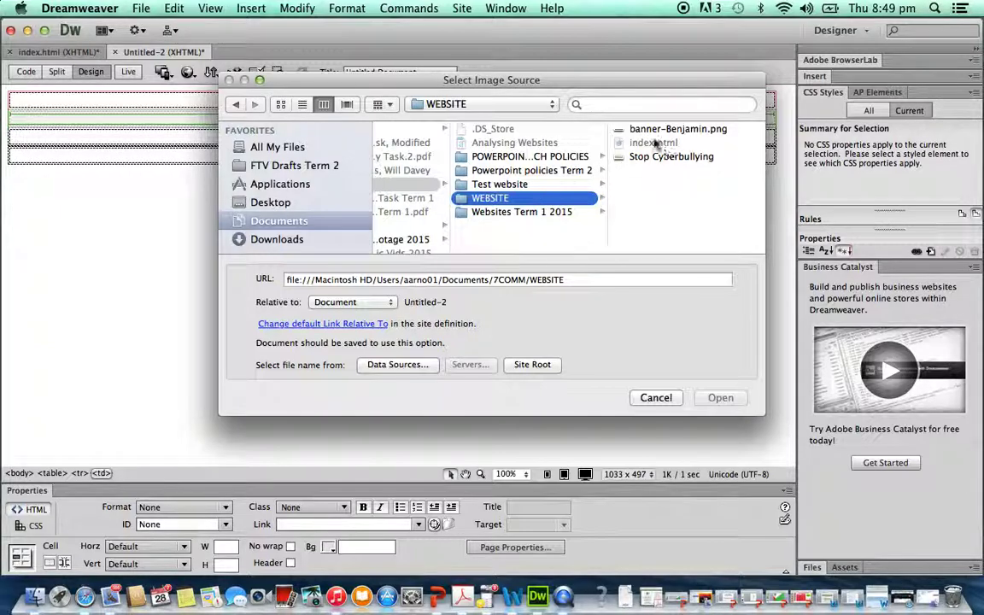
click(652, 130)
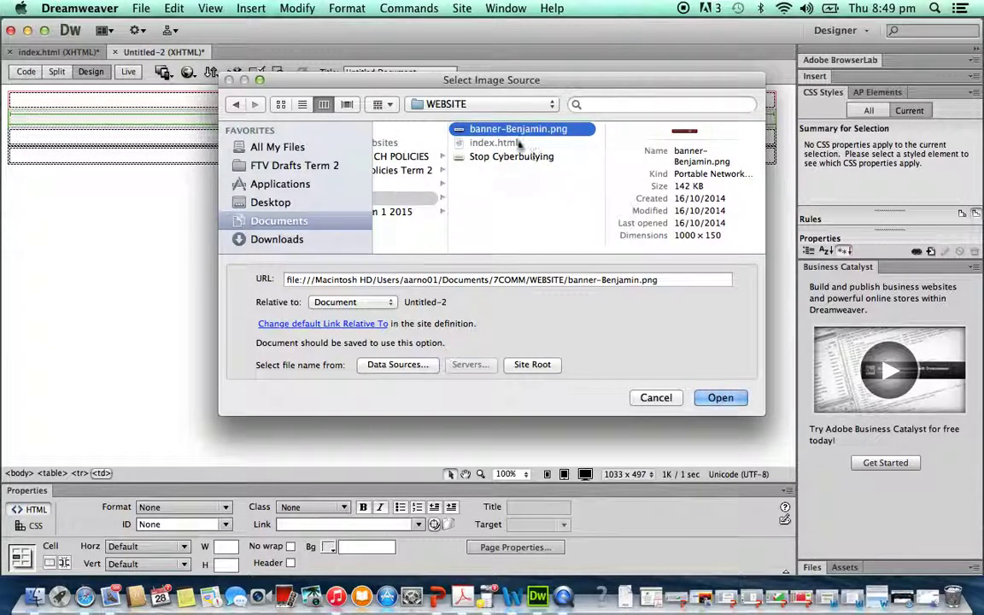
click(707, 399)
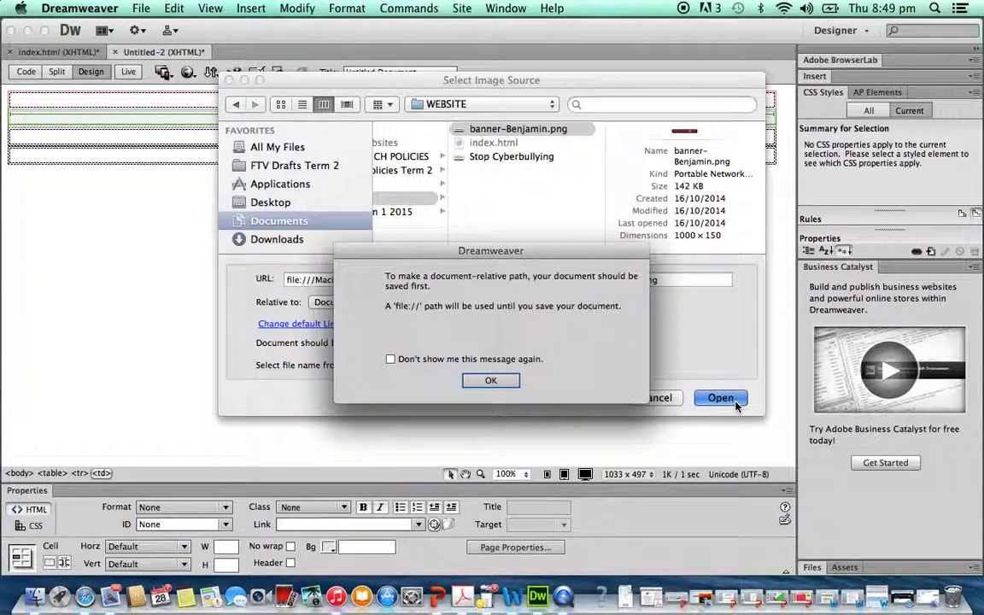
click(492, 381)
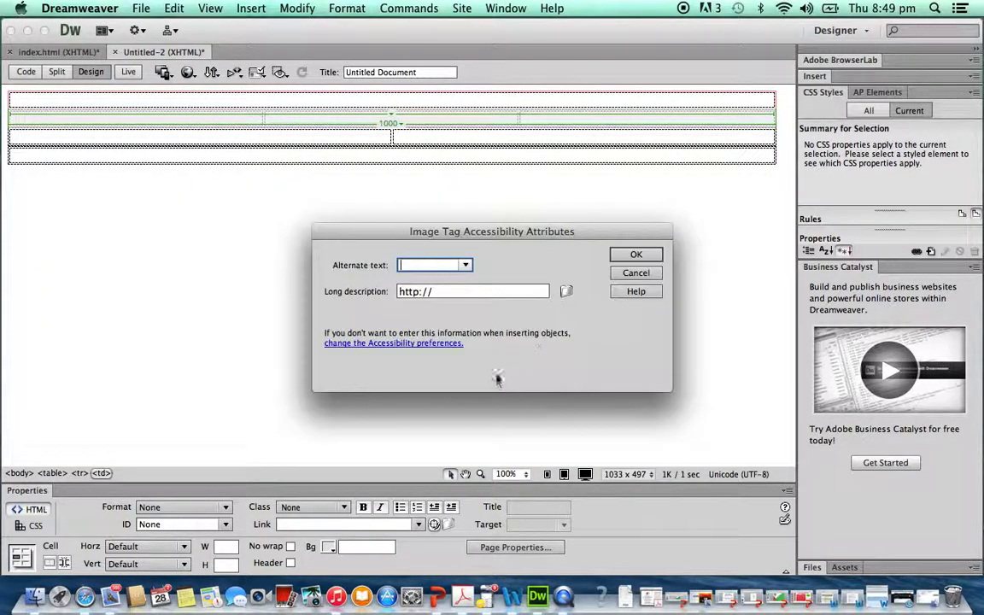
click(633, 255)
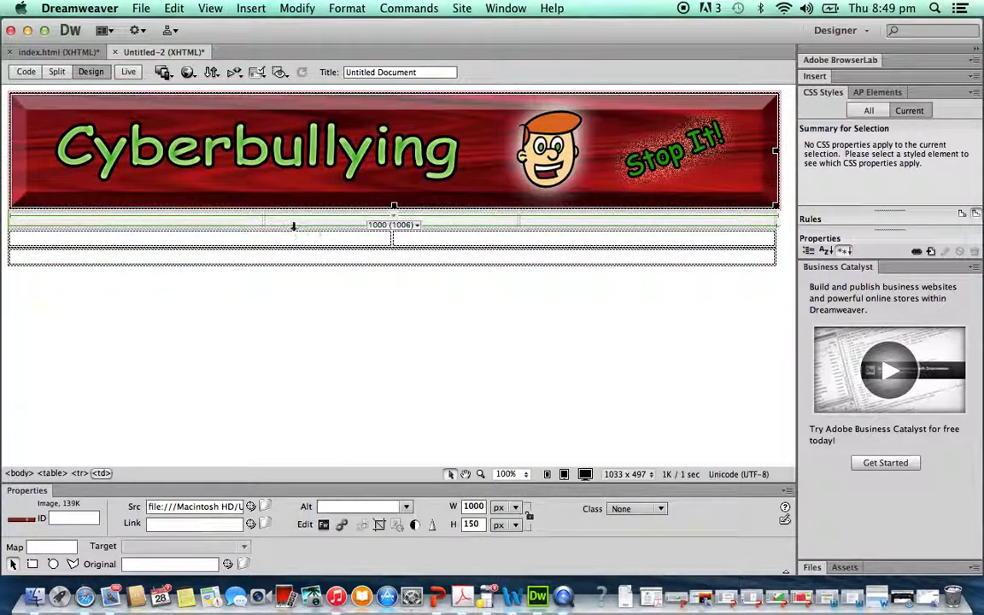
click(209, 225)
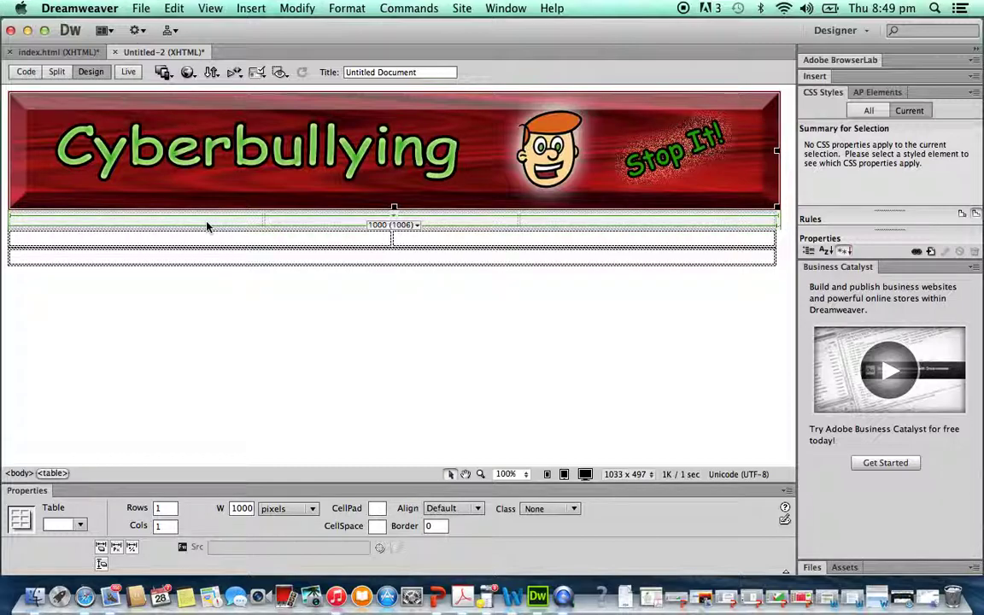
click(98, 53)
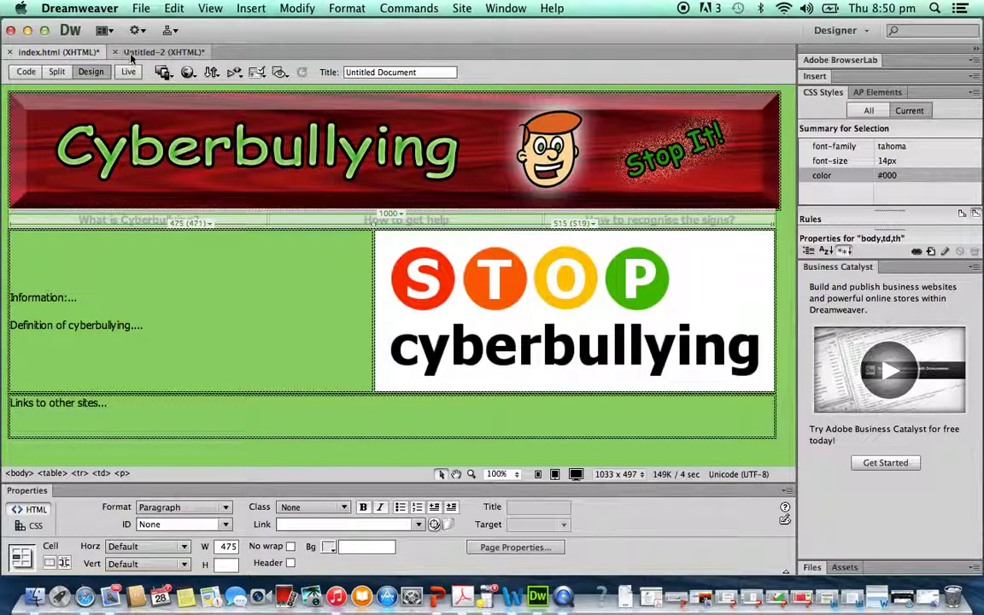
click(132, 53)
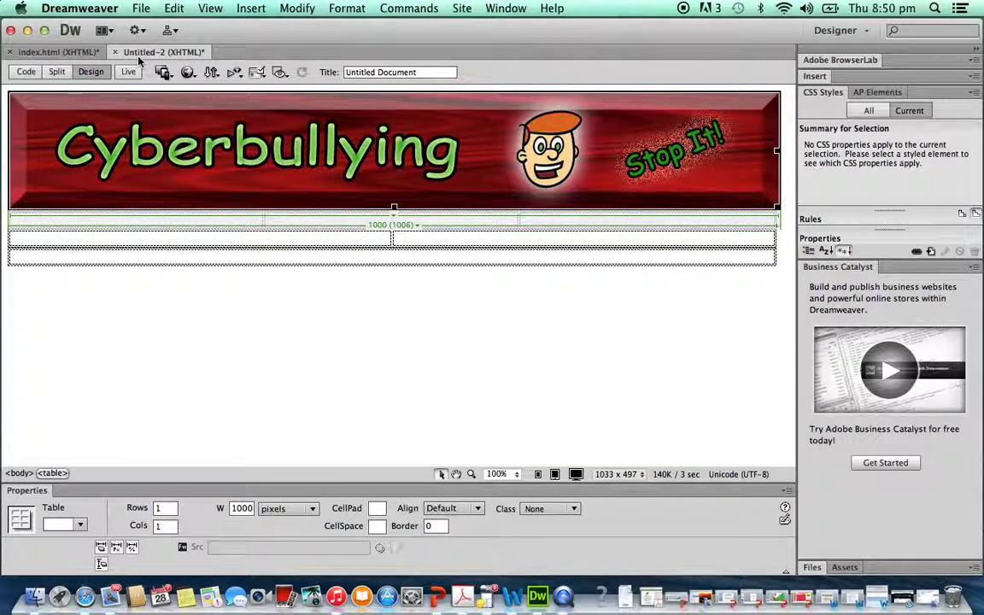
Save the new page as "What is cyberbullying.html" in the WEBSITE folder inside 7COMM.
click(143, 9)
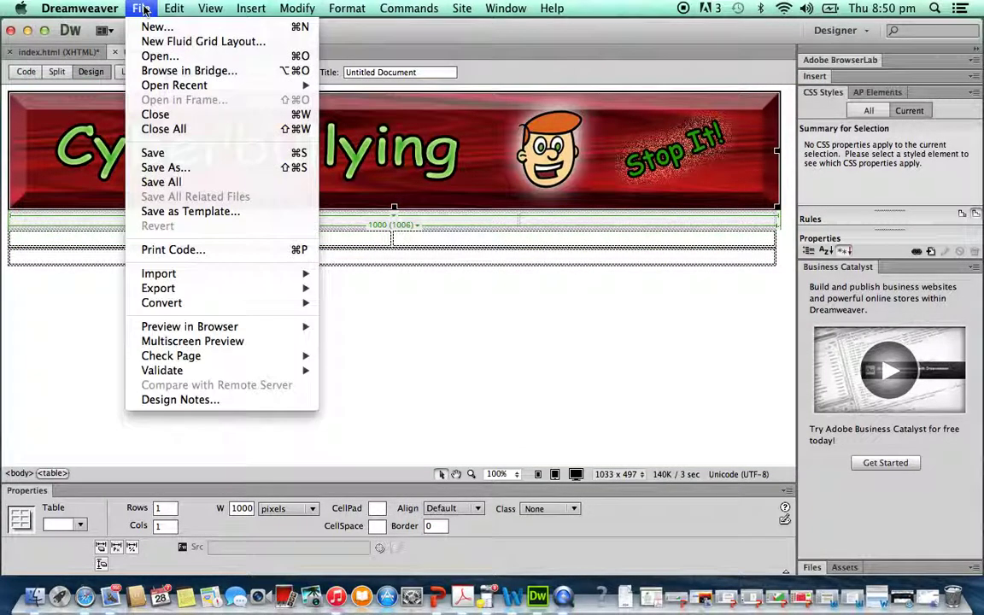
click(154, 170)
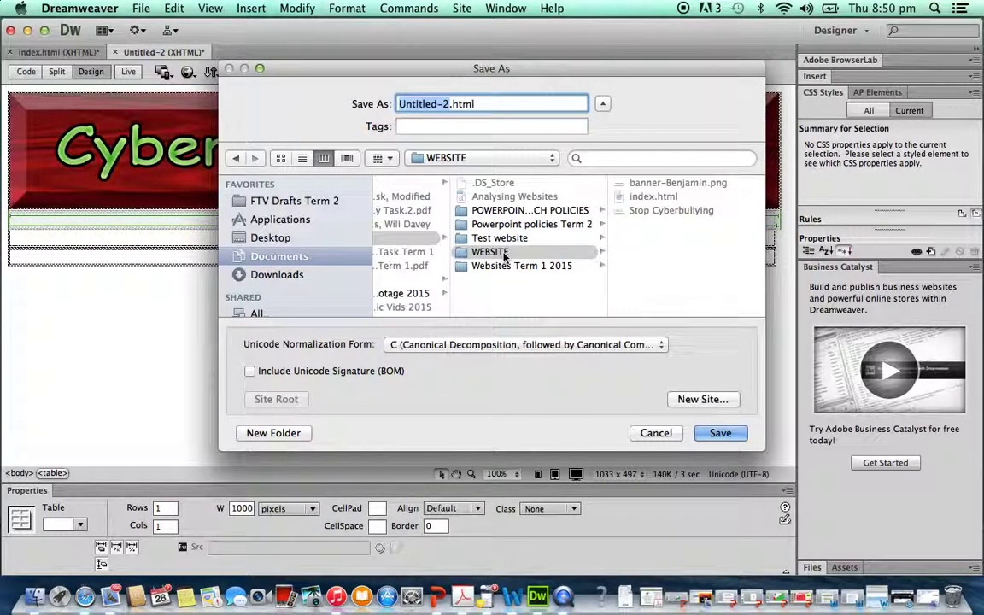
click(414, 238)
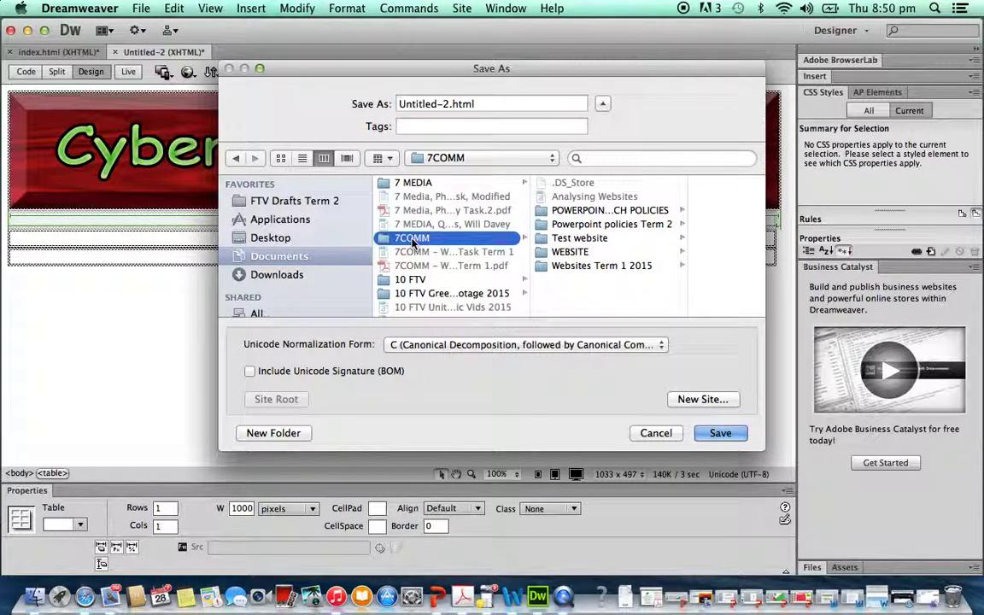
click(578, 253)
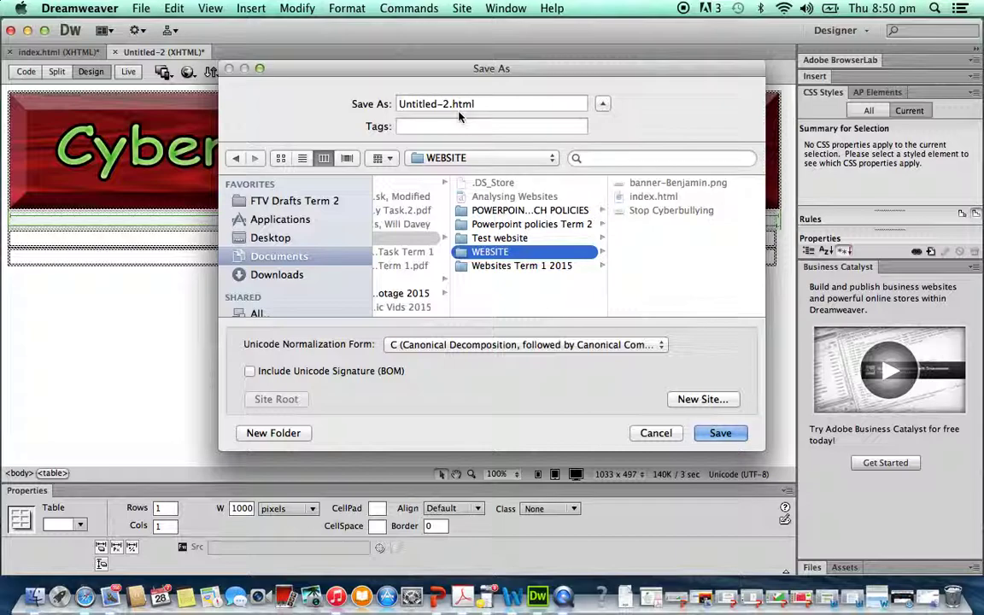
click(430, 103)
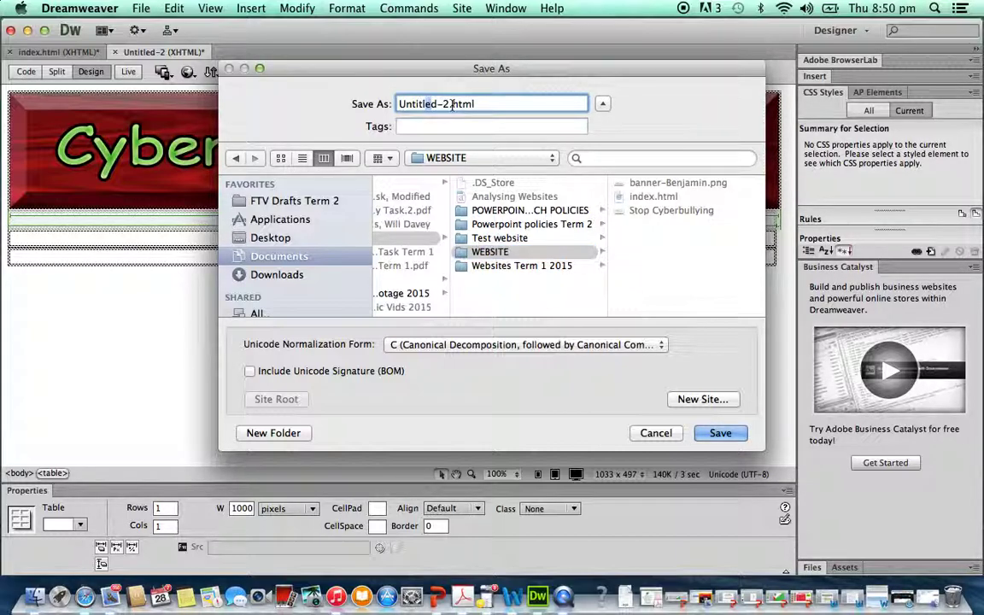
key(BackSpace)
key(BackSpace)
key(BackSpace)
key(BackSpace)
key(BackSpace)
key(BackSpace)
key(BackSpace)
text(What is cyber)
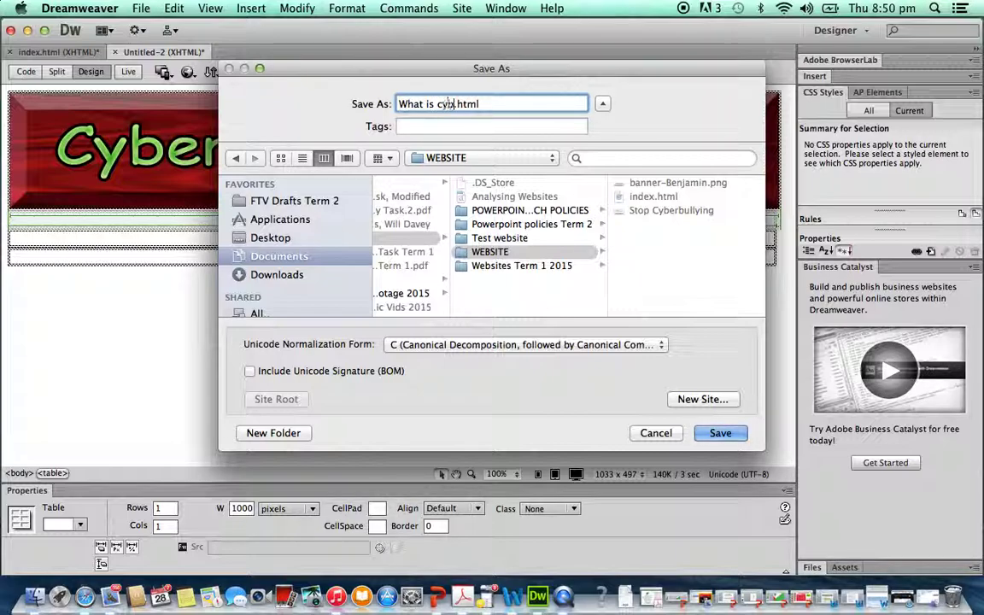
text(bullying)
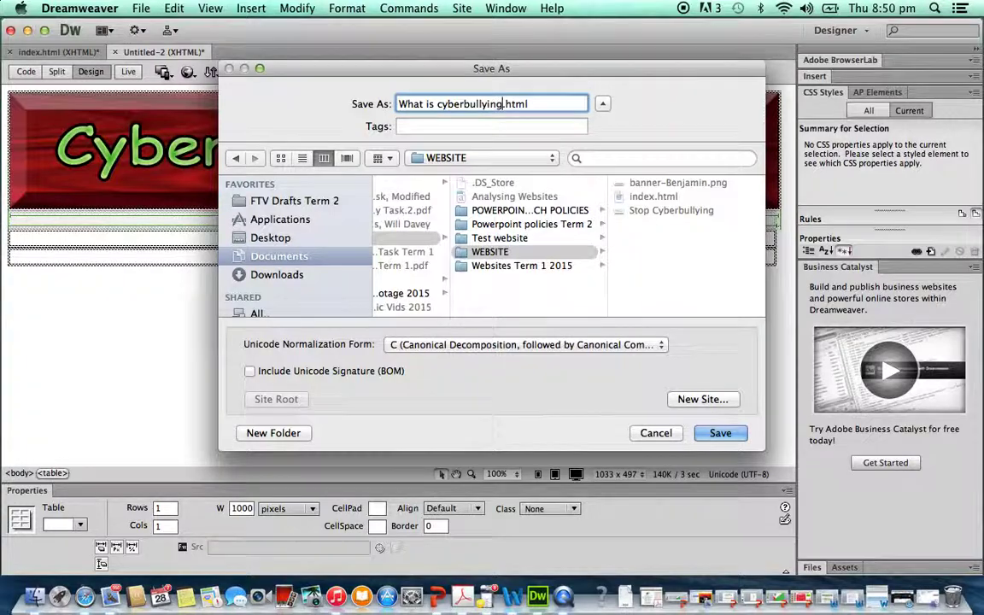
key(Return)
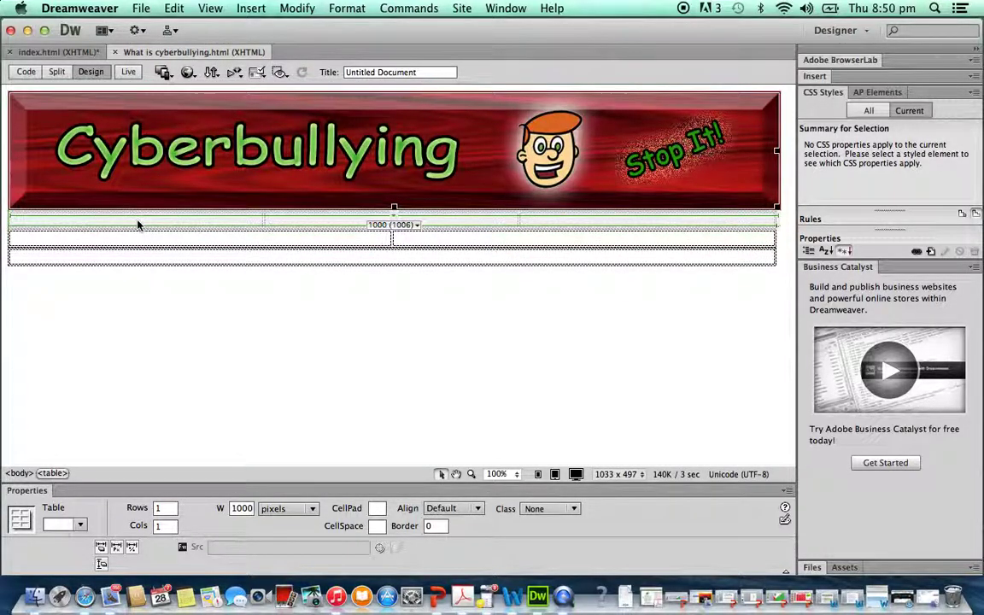
Examine the navigation row and table layout of index.html, then return to the What is cyberbullying page.
click(176, 223)
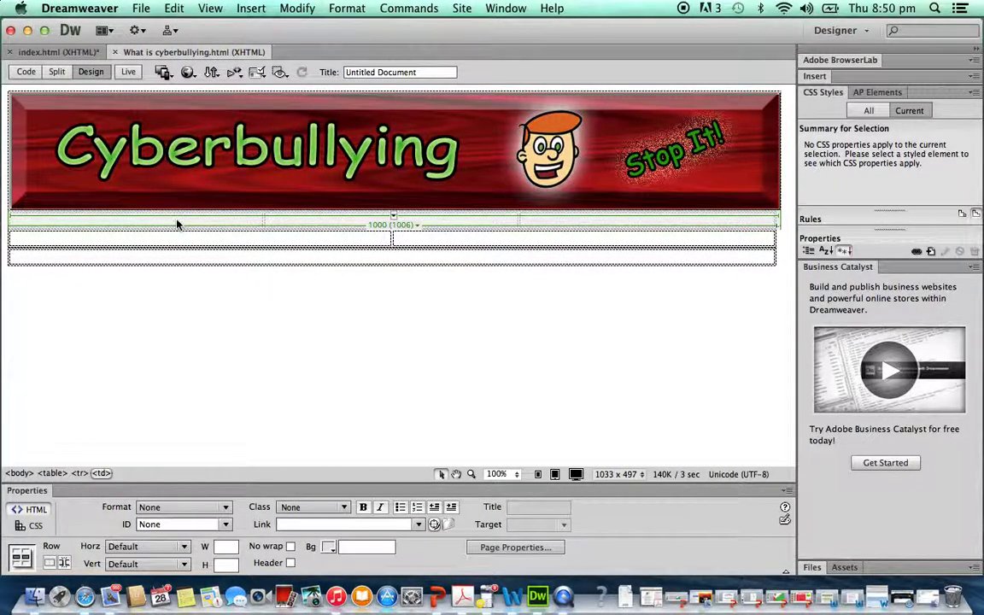
click(72, 53)
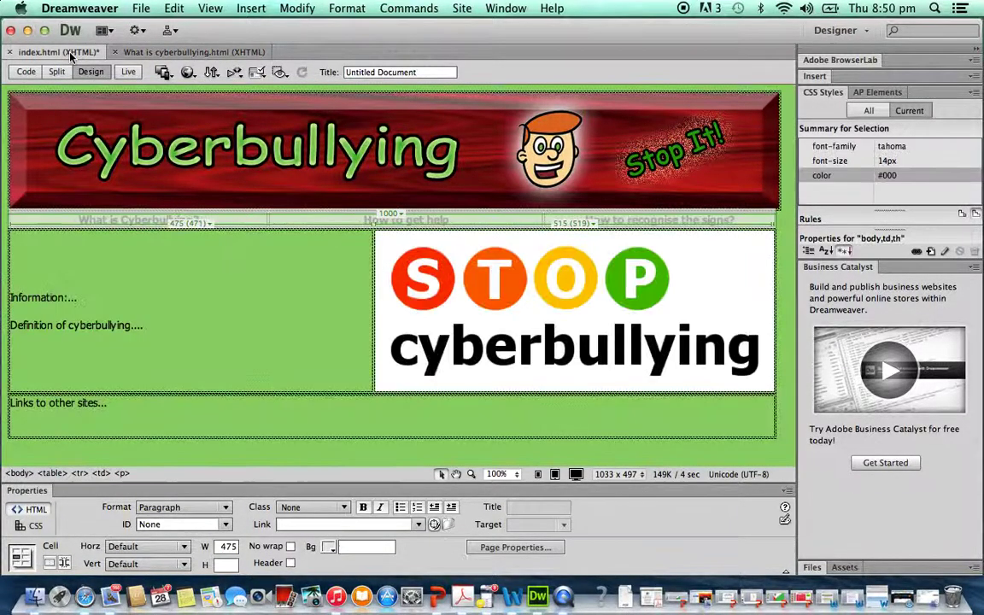
click(121, 221)
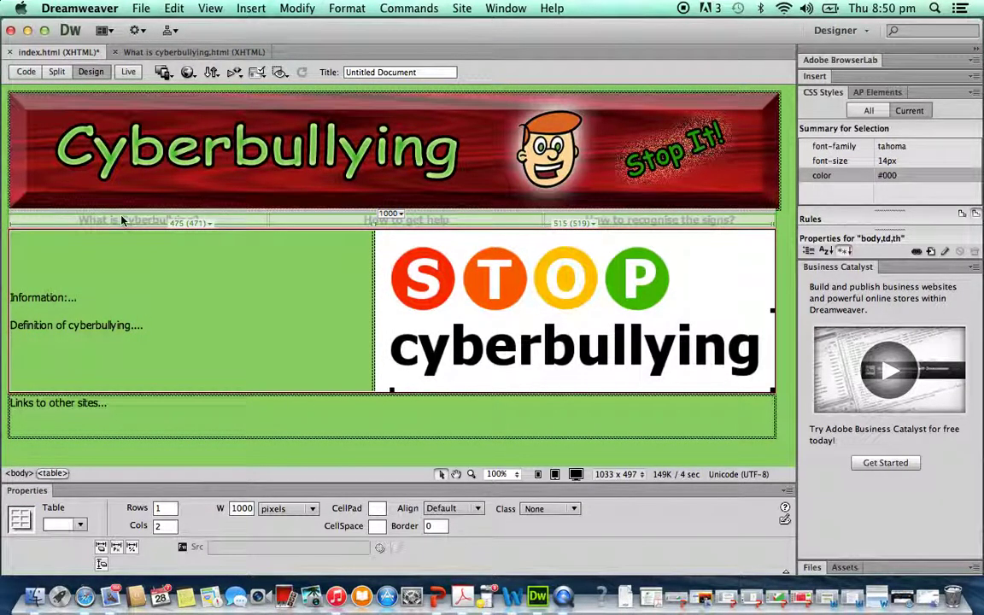
click(106, 262)
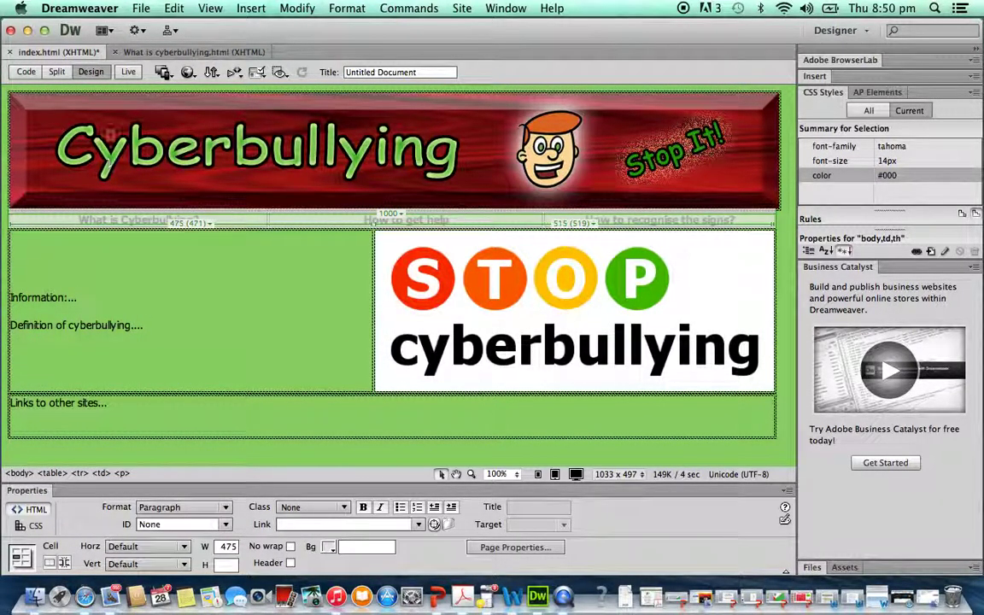
click(96, 105)
click(104, 224)
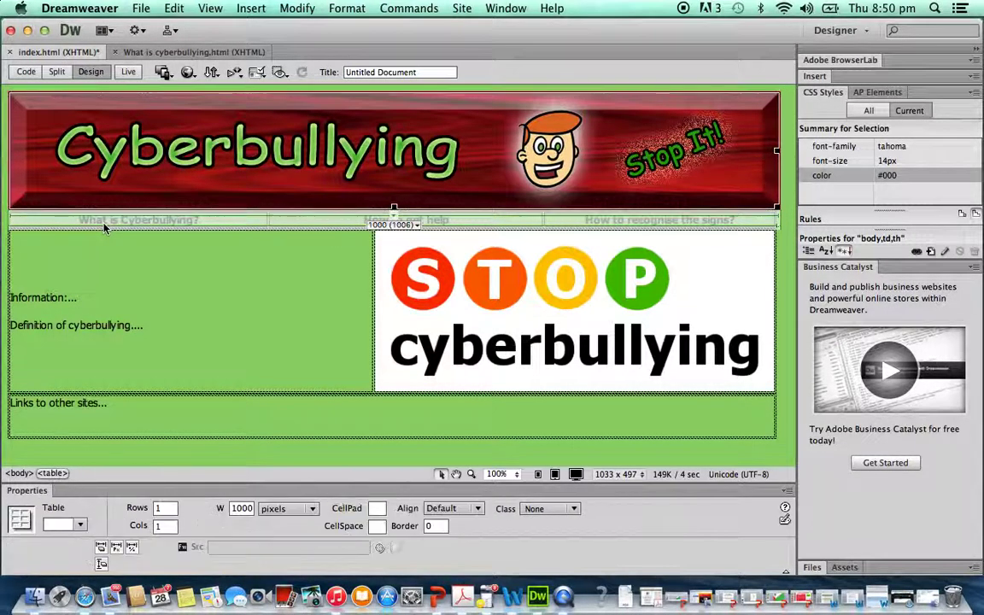
click(328, 288)
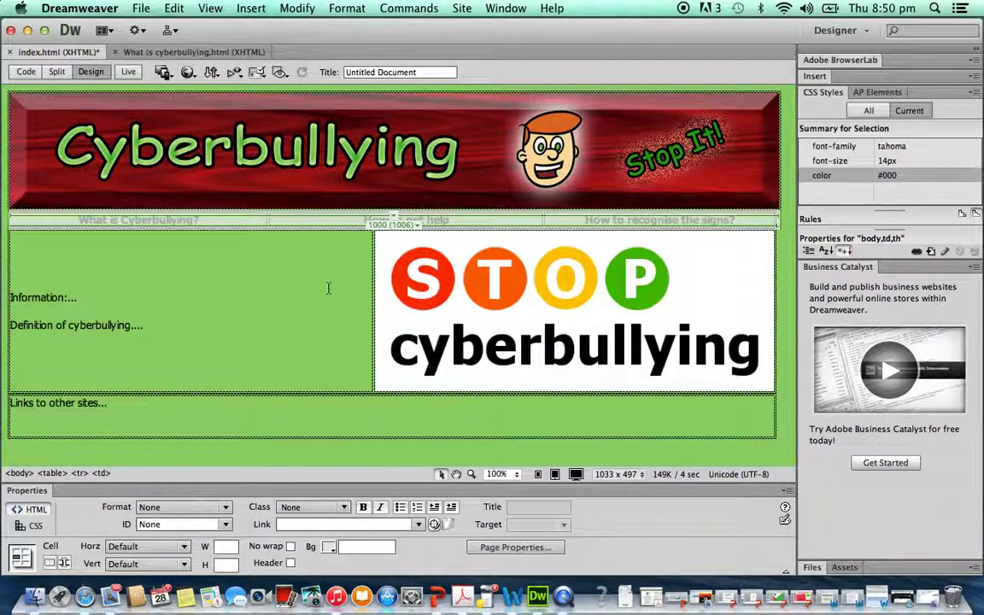
click(333, 227)
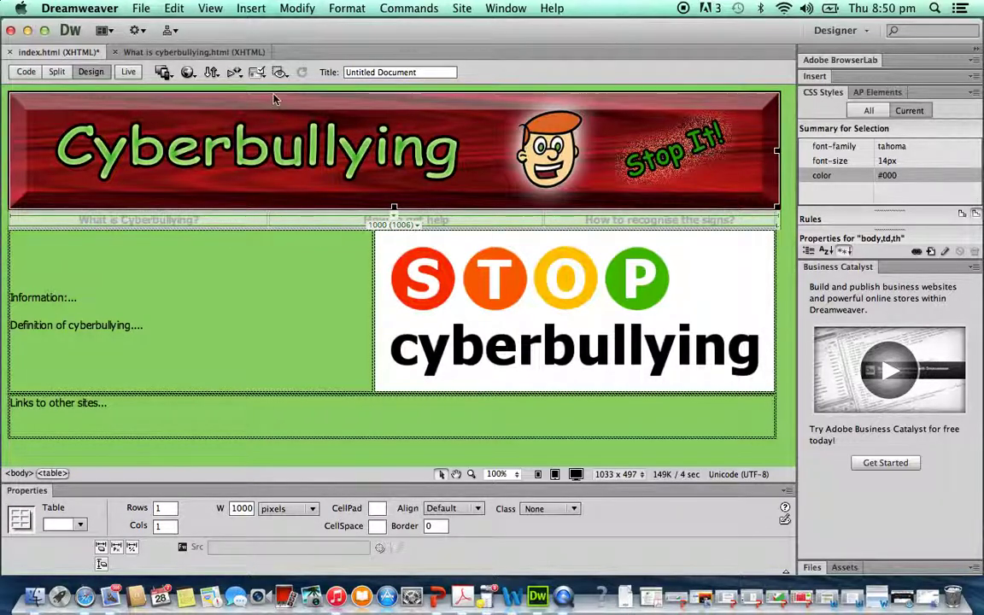
click(196, 52)
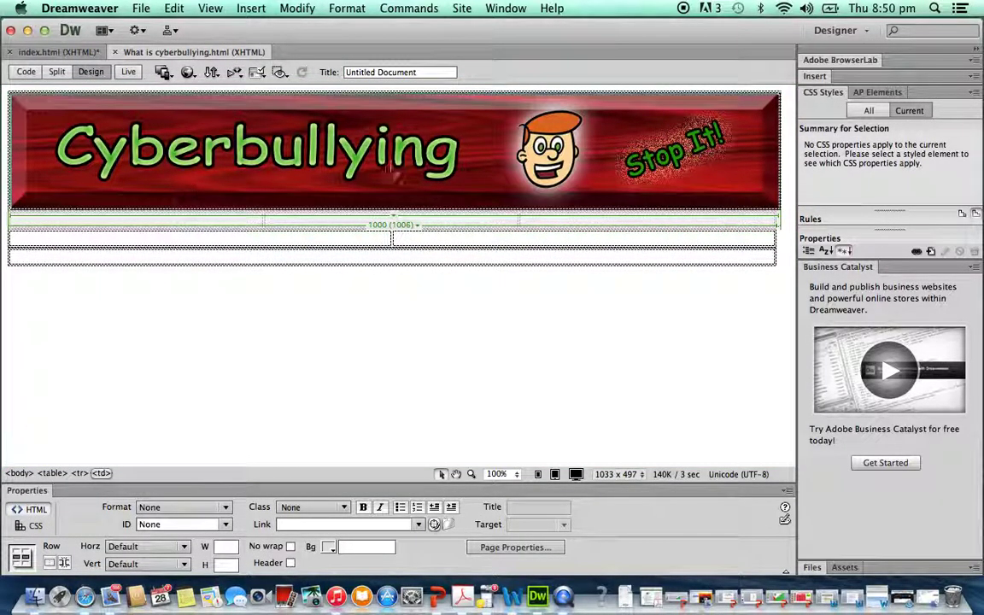
Place the cursor in the first cell of the three-column table below the banner.
click(240, 225)
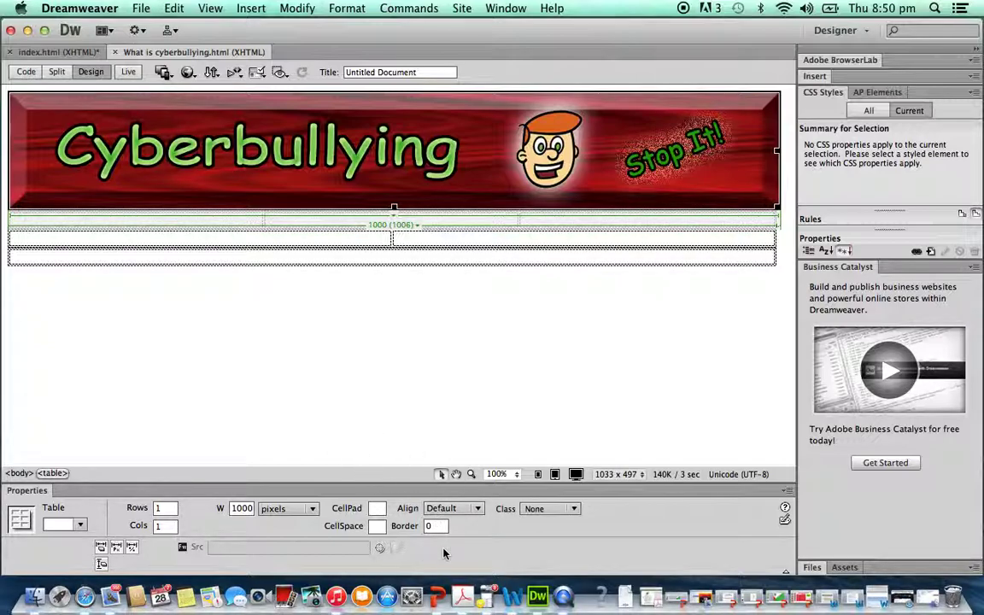
click(252, 239)
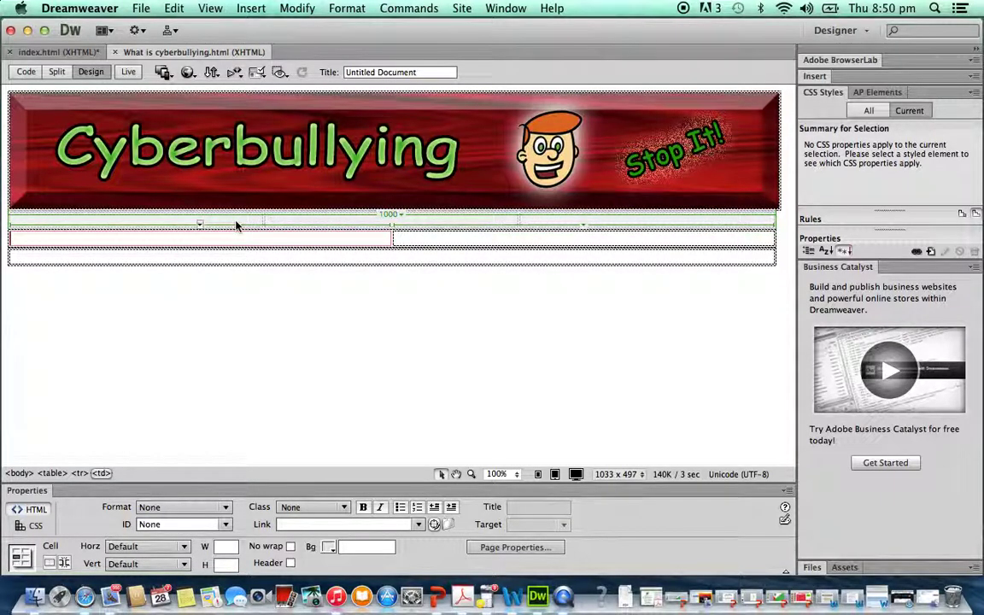
click(237, 225)
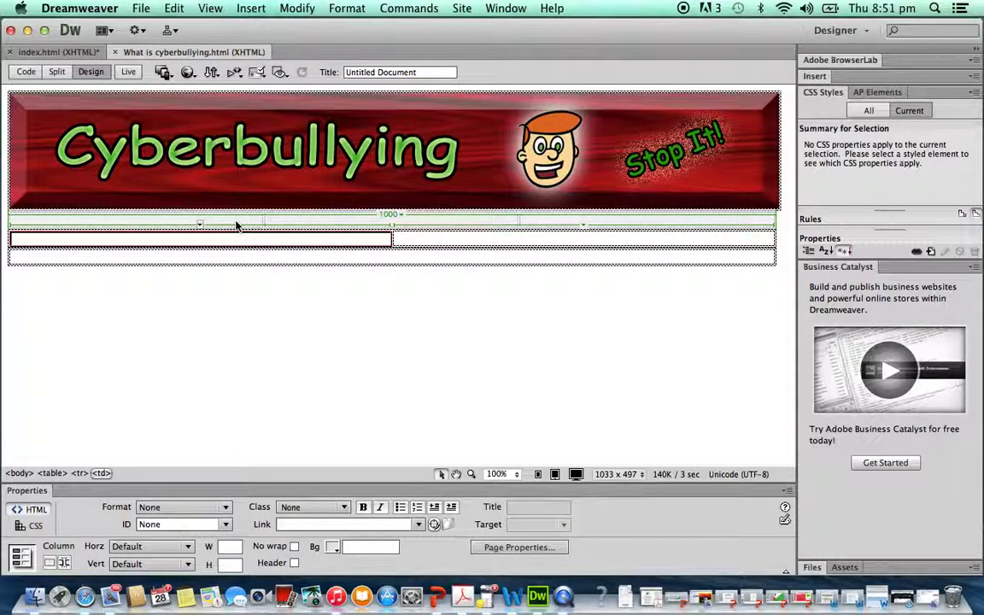
click(295, 220)
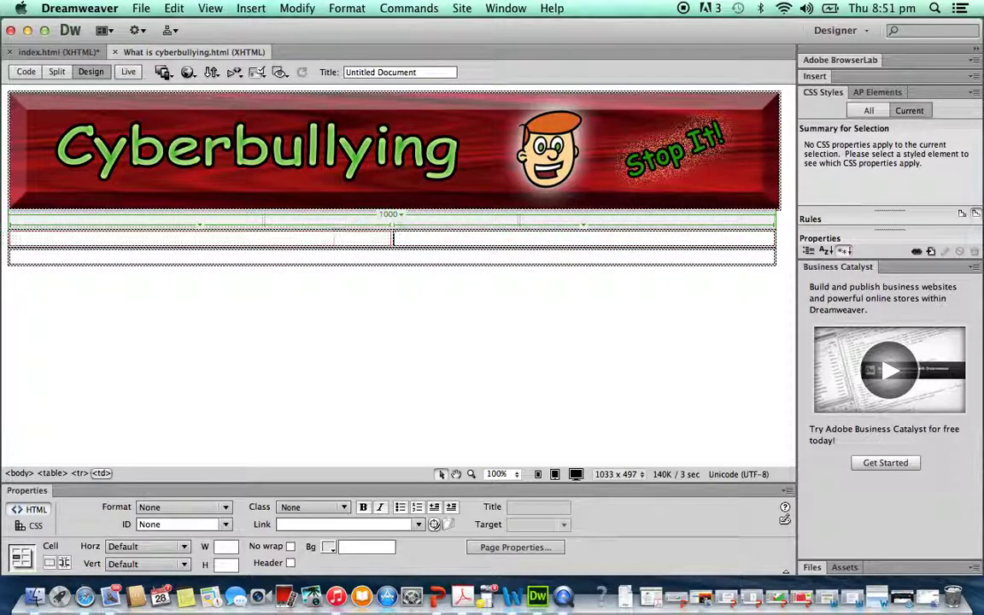
click(331, 257)
click(255, 220)
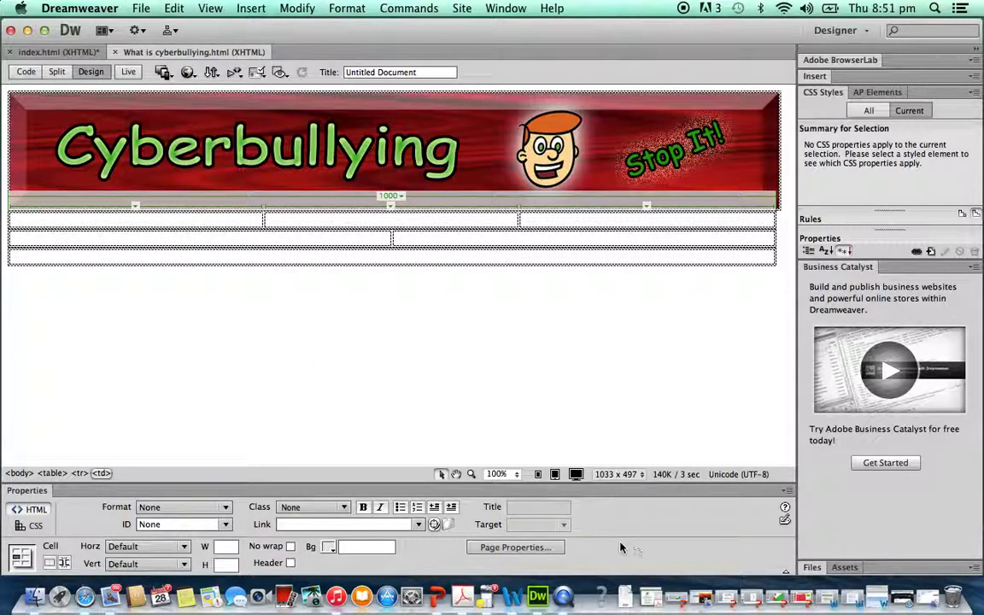
In the page properties, set the page font to Tahoma and the size to 14 px.
click(536, 550)
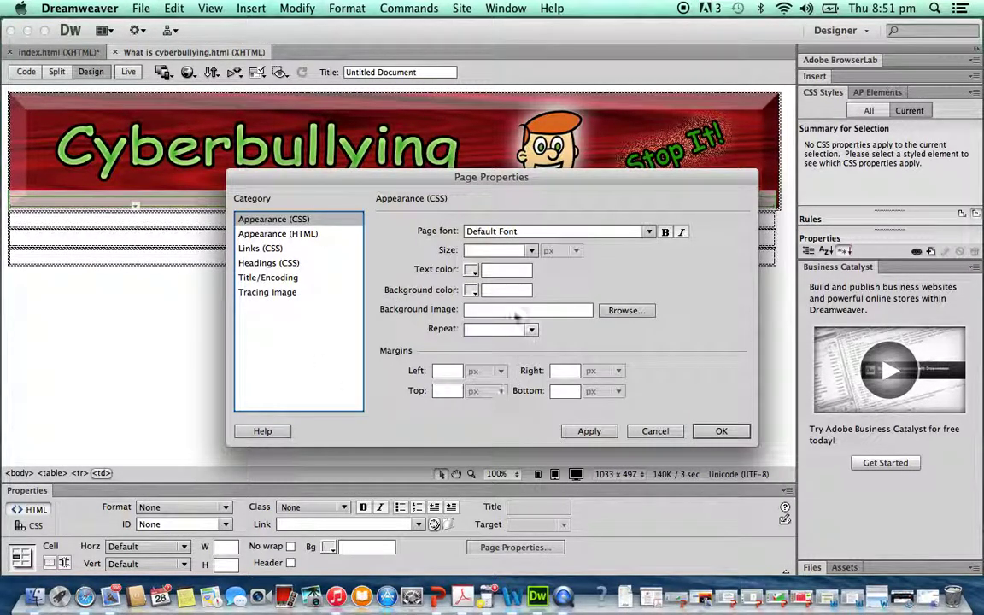
click(487, 236)
key(BackSpace)
key(BackSpace)
key(BackSpace)
key(BackSpace)
key(BackSpace)
key(BackSpace)
key(BackSpace)
key(BackSpace)
key(BackSpace)
key(BackSpace)
key(BackSpace)
text(Tahoma)
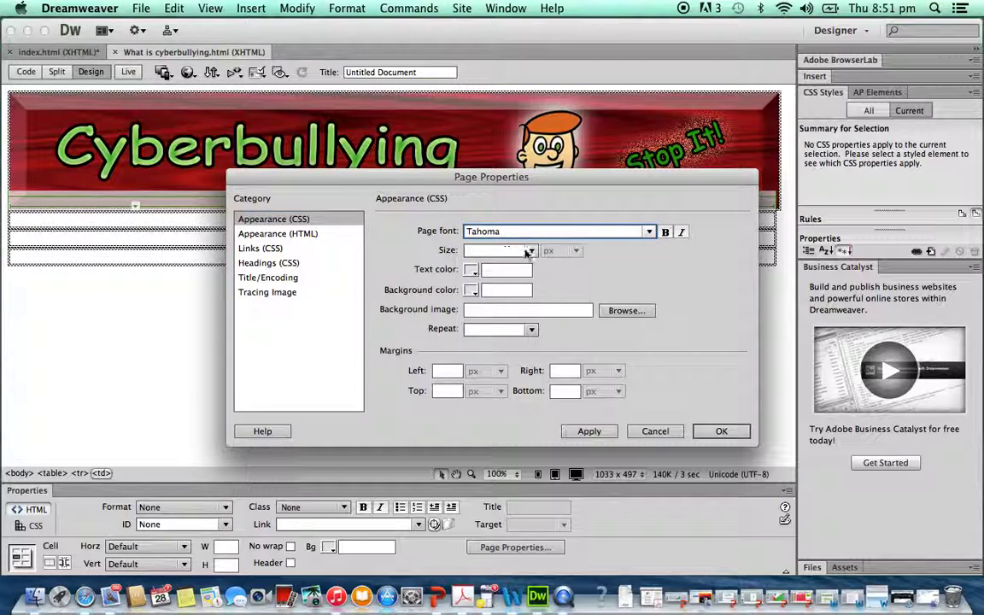
click(532, 251)
click(484, 315)
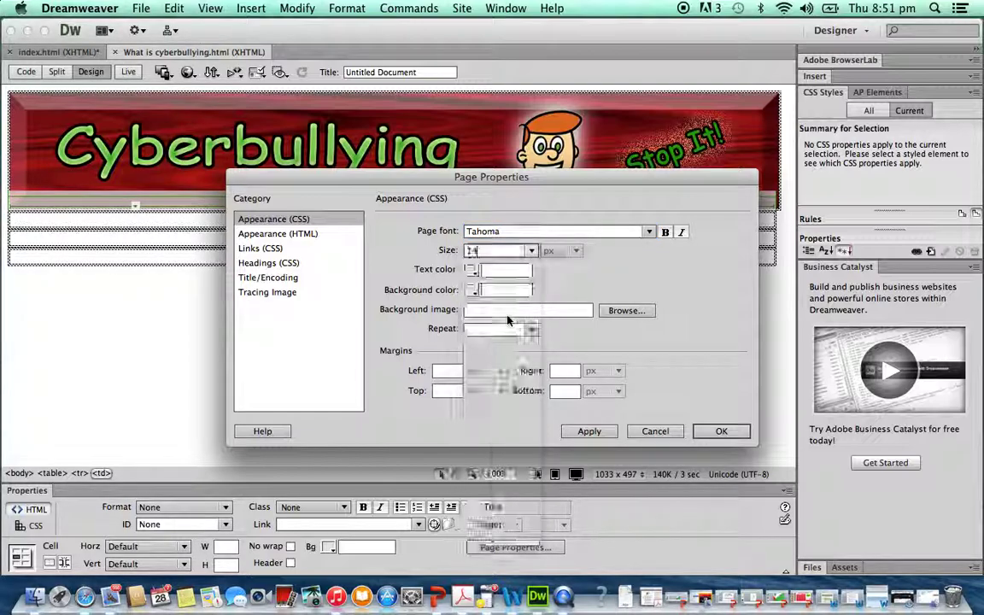
Set the text color to #000 and the background color to #86CC60, sampled from the banner's lettering, and apply the page properties.
click(471, 270)
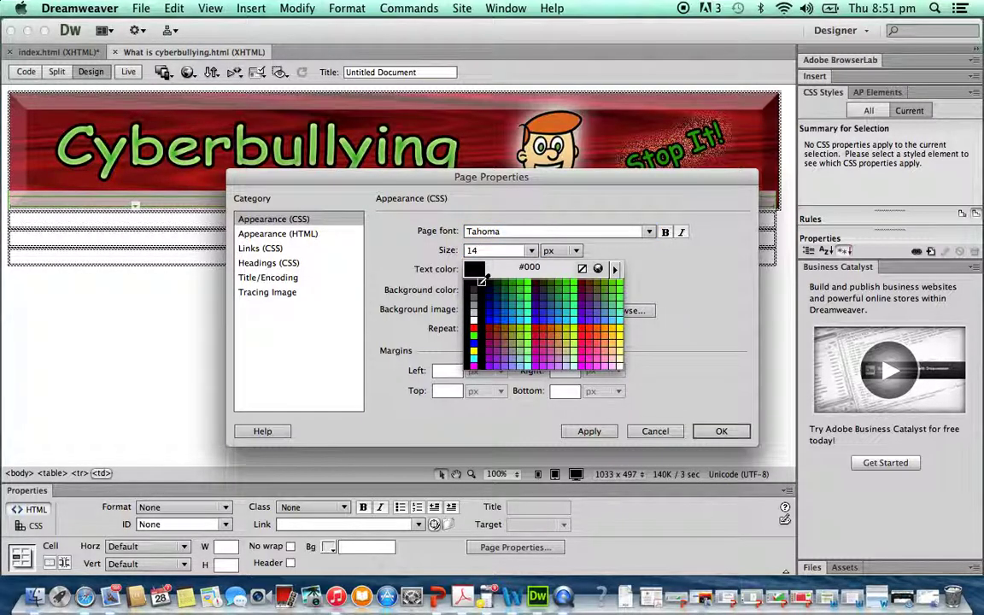
click(481, 281)
click(471, 291)
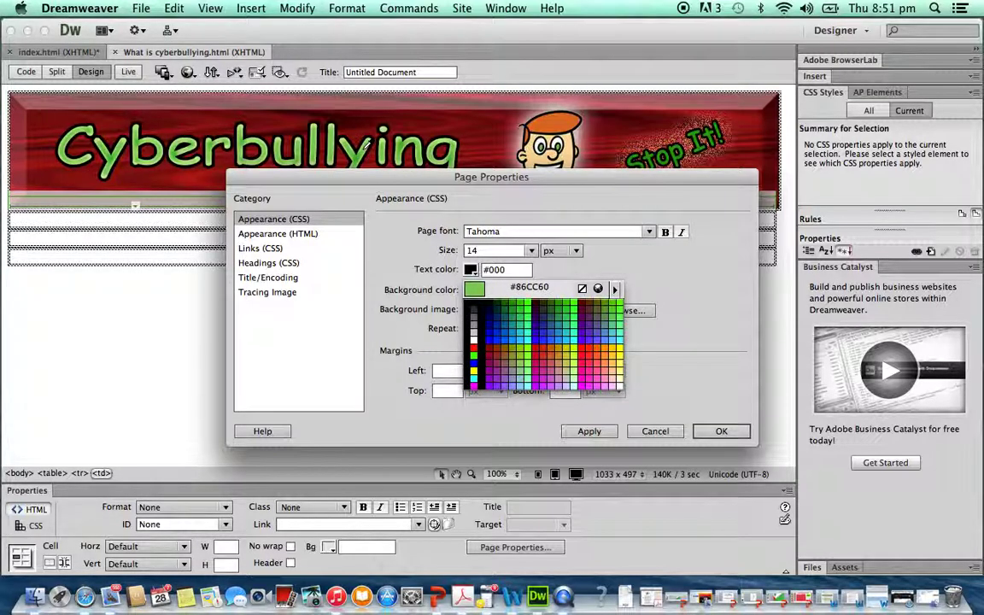
click(329, 138)
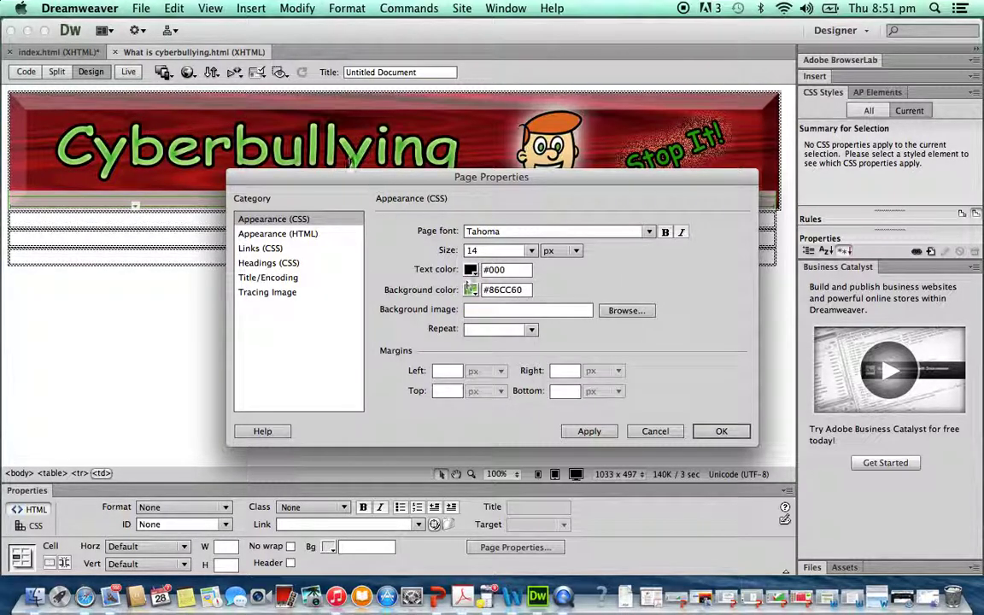
click(722, 431)
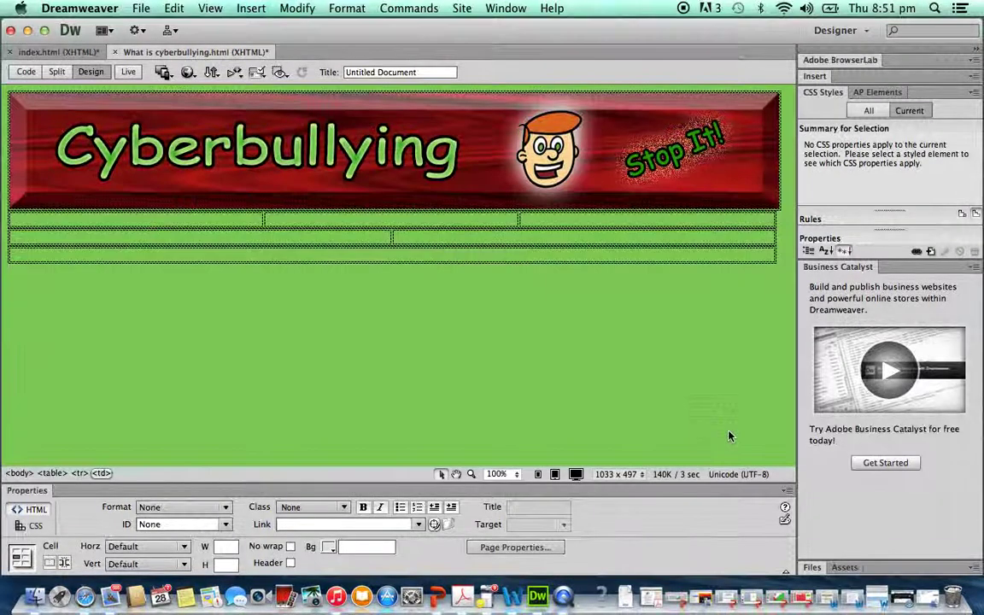
Enter "What is Cyberbullying?" in the first cell of the three-column table and check the navigation row on index.html.
click(198, 219)
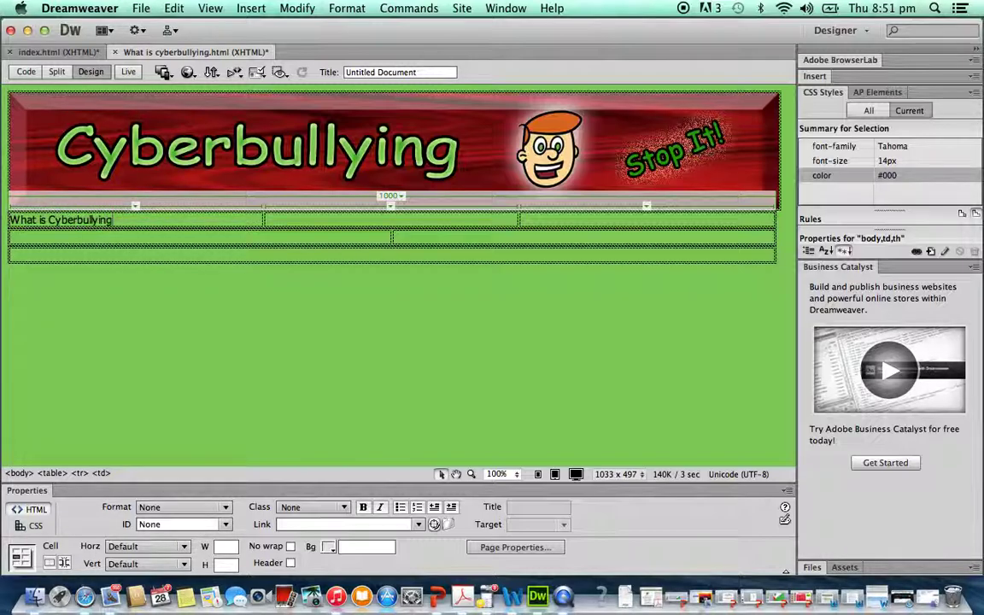
key(Tab)
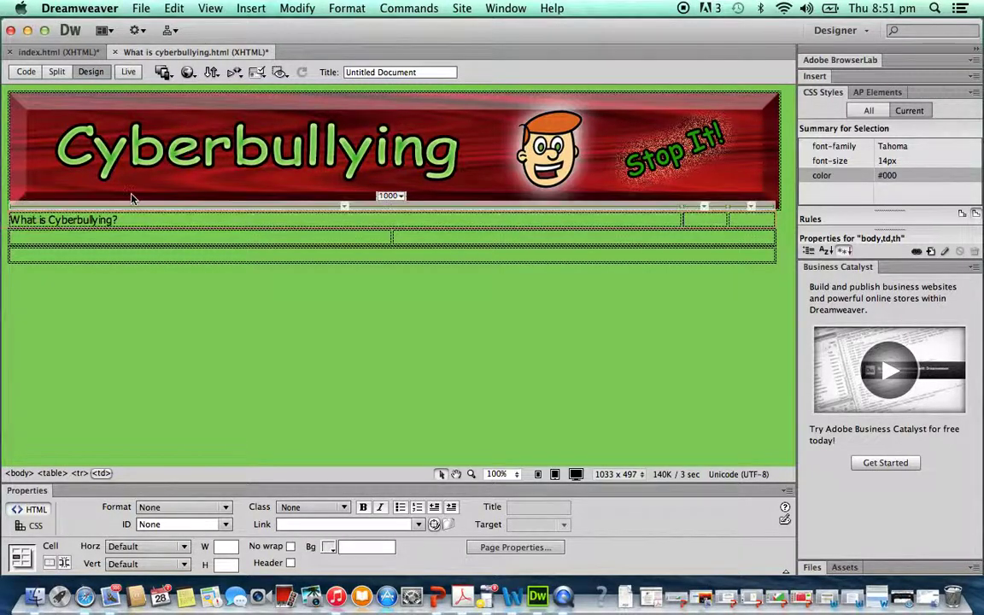
click(62, 53)
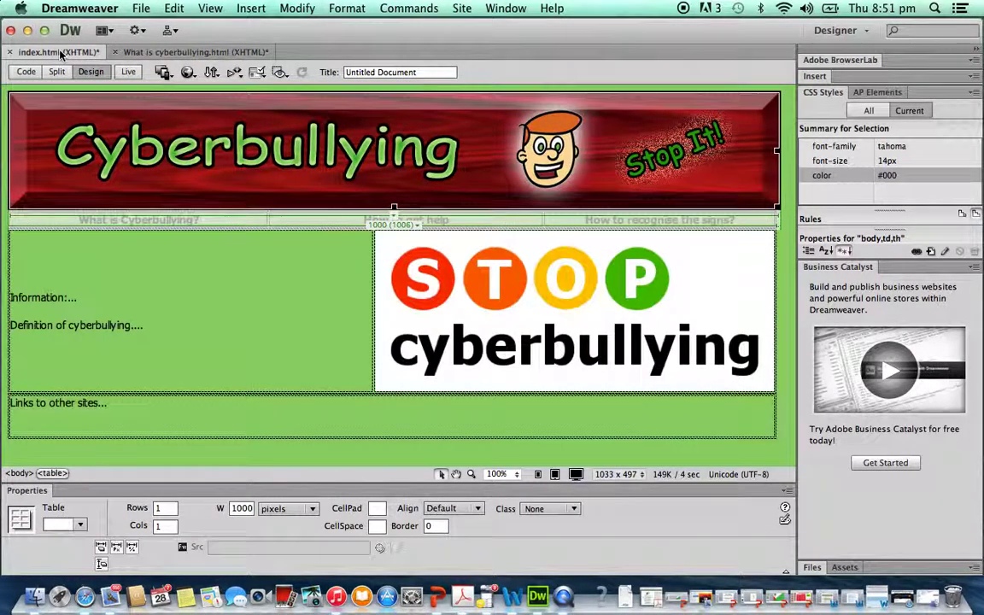
click(152, 54)
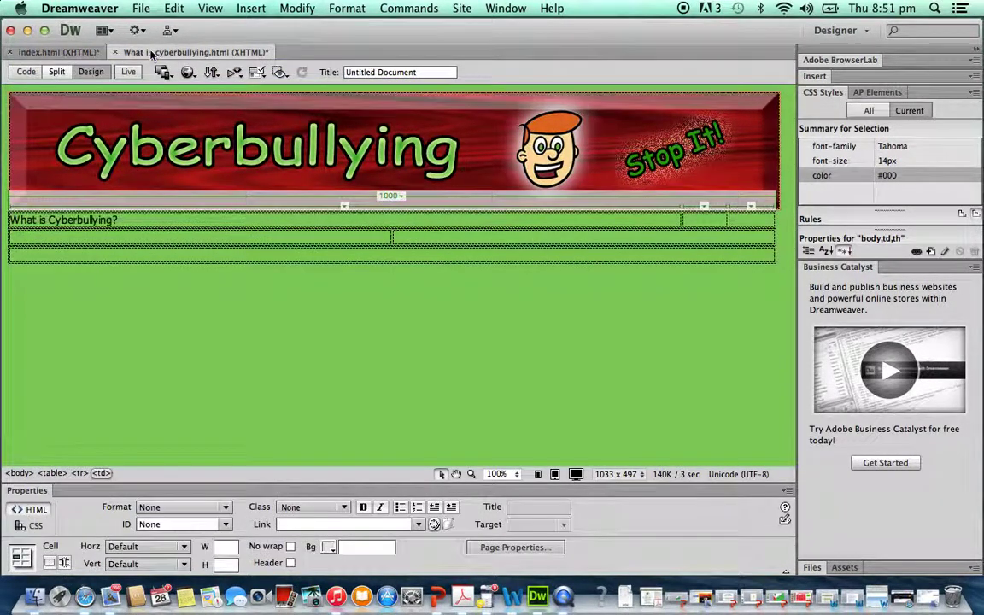
Enter "How to get help" in the second cell of the three-column table below the banner.
click(414, 236)
click(419, 229)
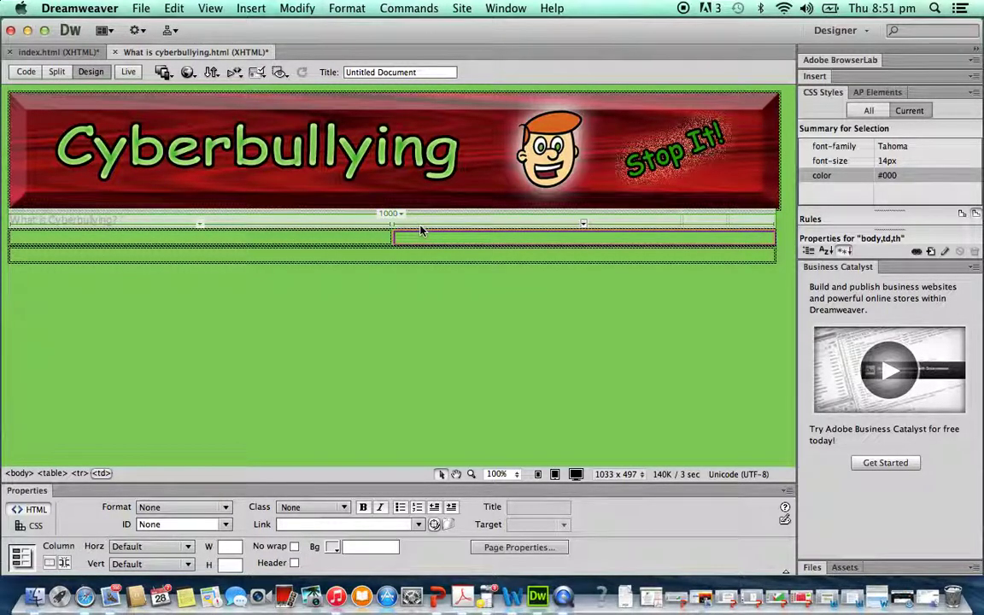
key(Delete)
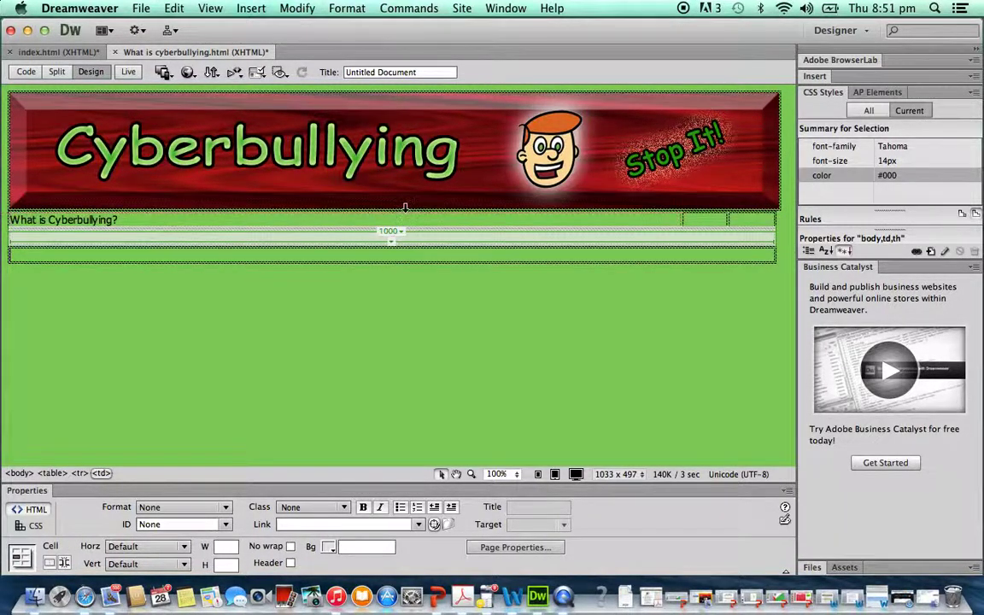
click(698, 221)
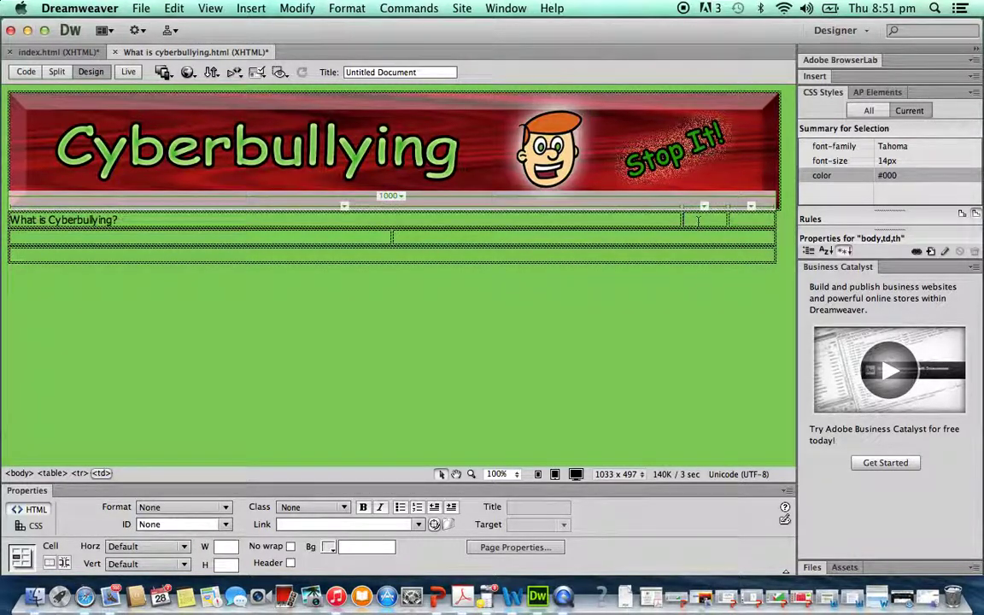
text(How to get help)
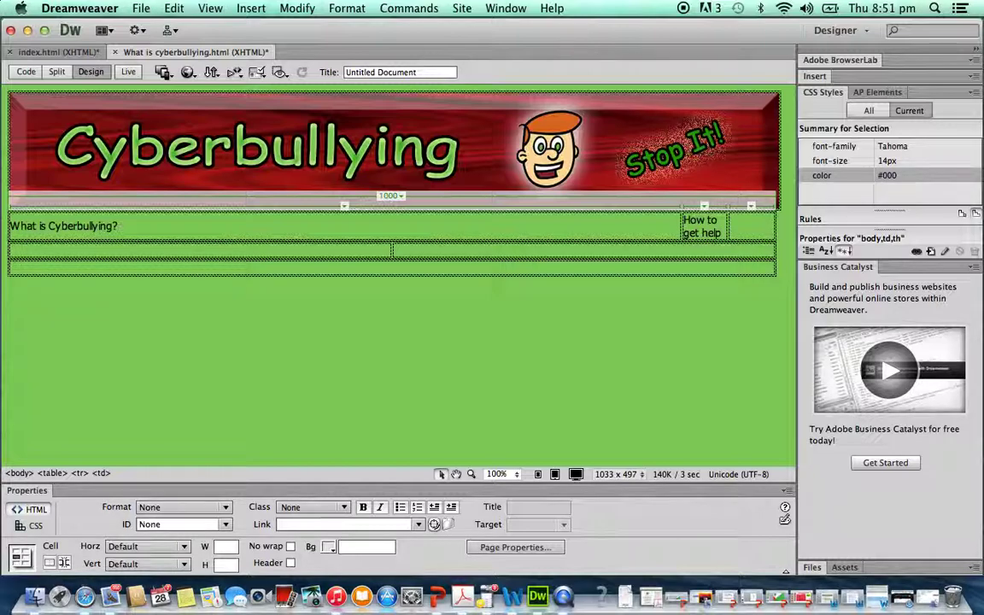
key(Tab)
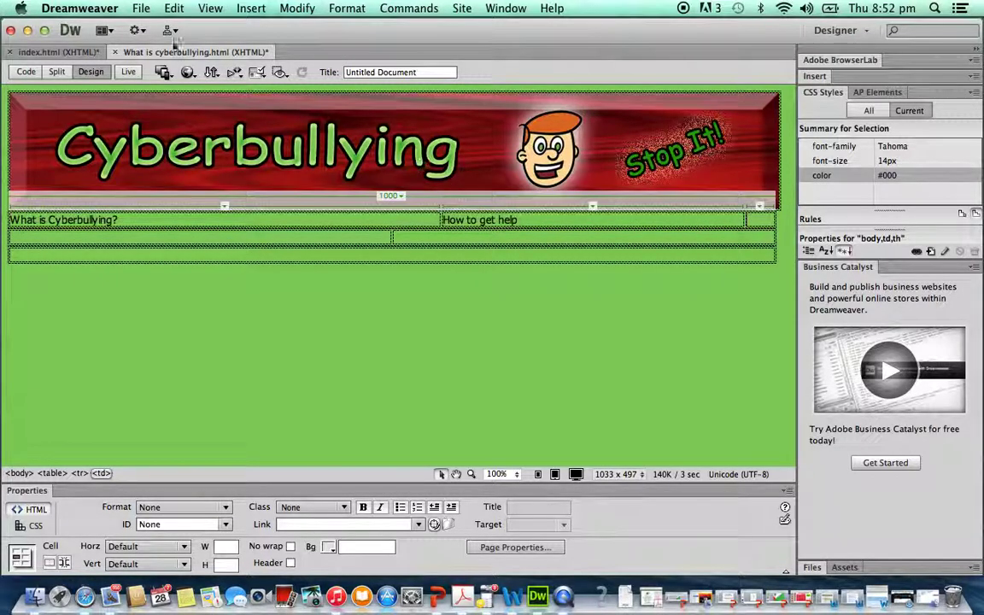
Check the third navigation label on index.html and enter "How to recognise the signs?" in the third cell of the new page's navigation row.
click(58, 53)
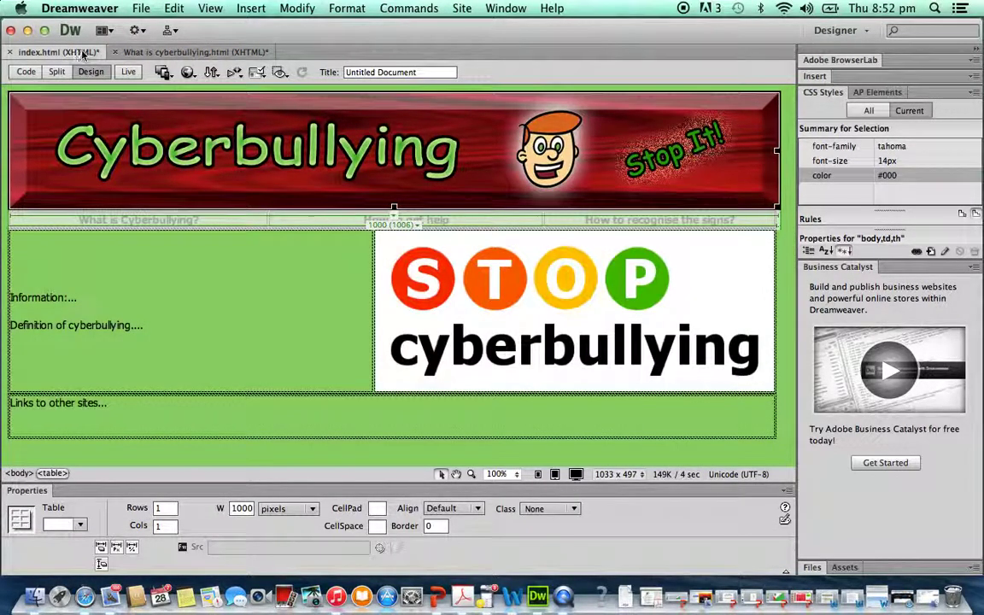
click(155, 51)
text(How to get help)
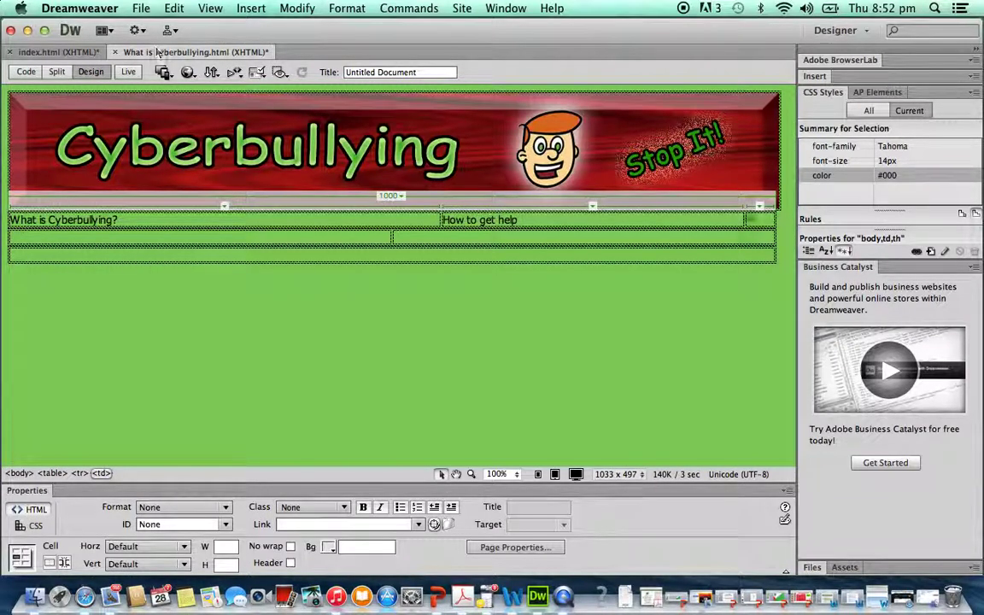
text( recognise the sig)
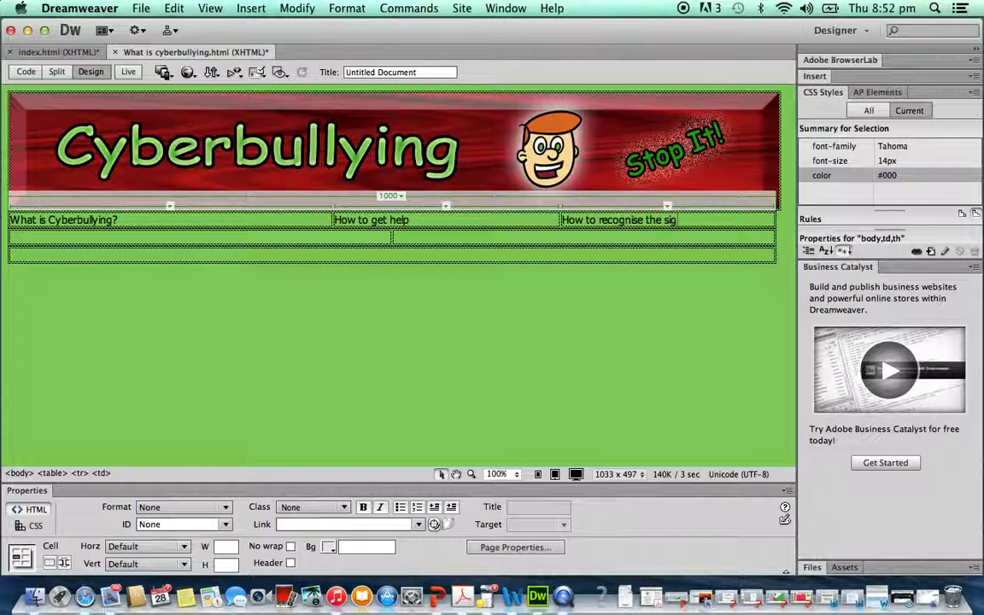
text(ns?)
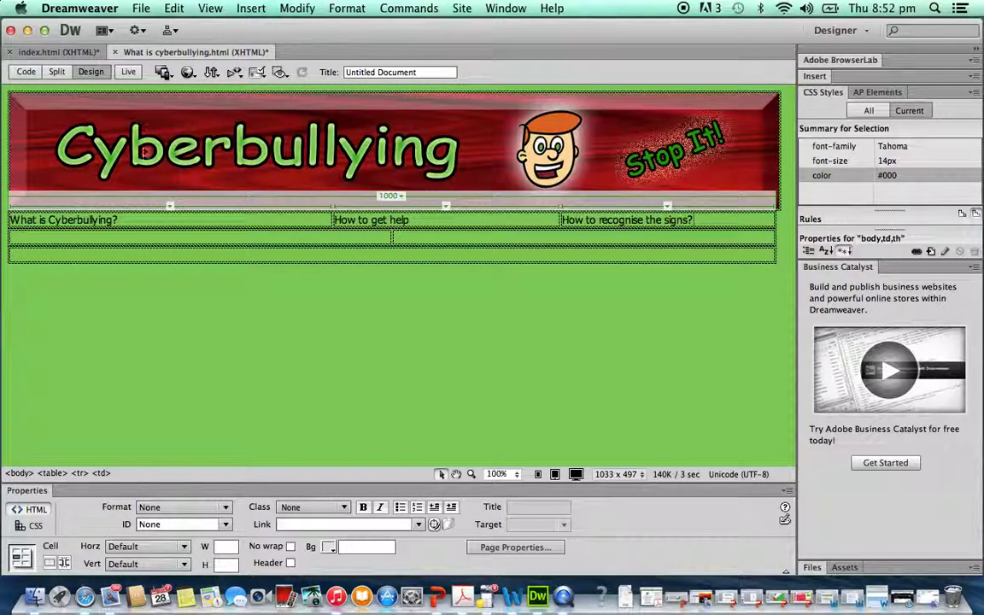
Resize the navigation row's columns to about 338, 298 and 350 pixels wide.
click(333, 222)
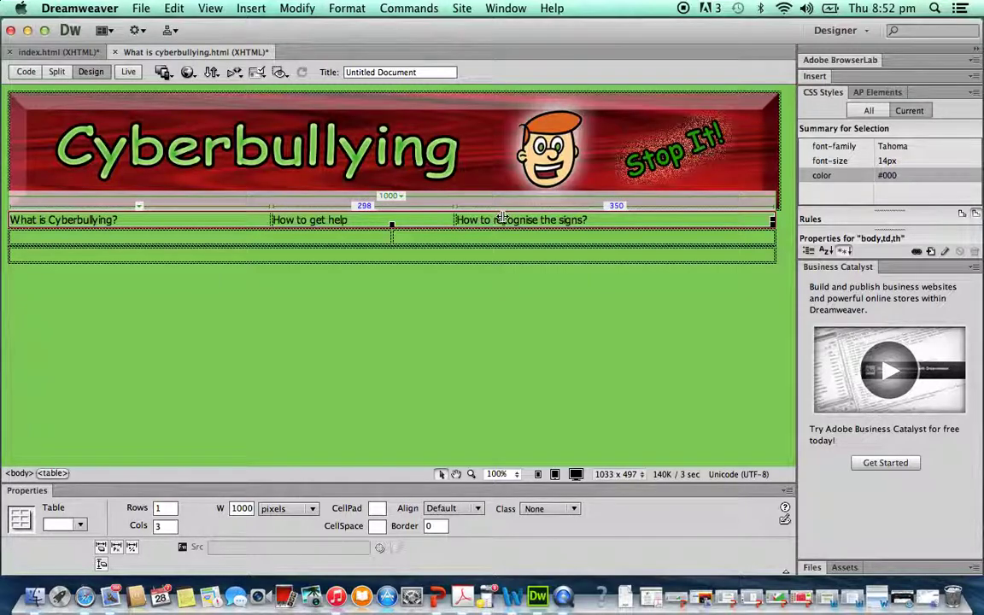
drag(455, 219, 504, 220)
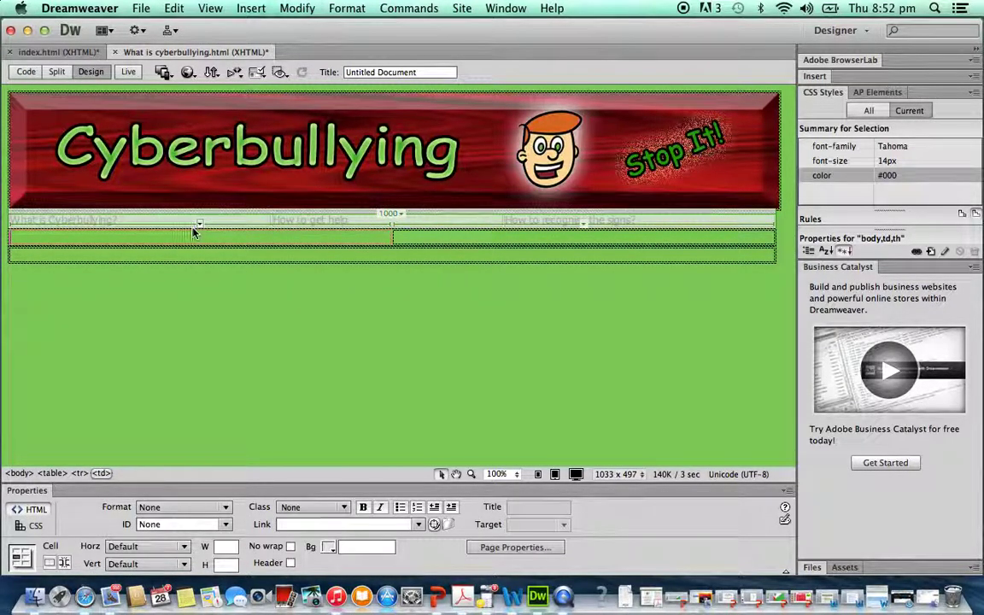
click(126, 227)
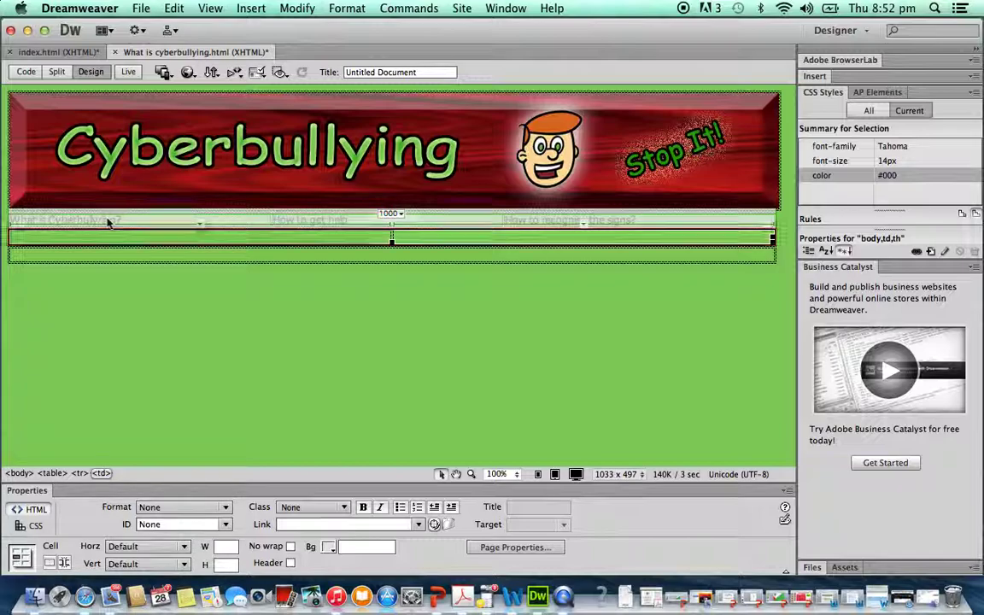
click(116, 223)
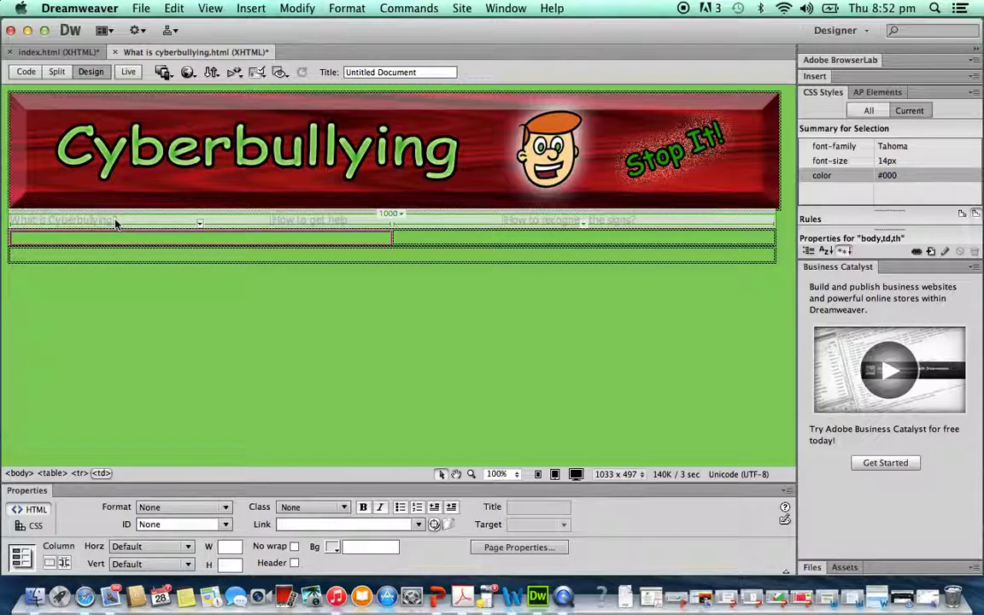
click(393, 173)
click(308, 222)
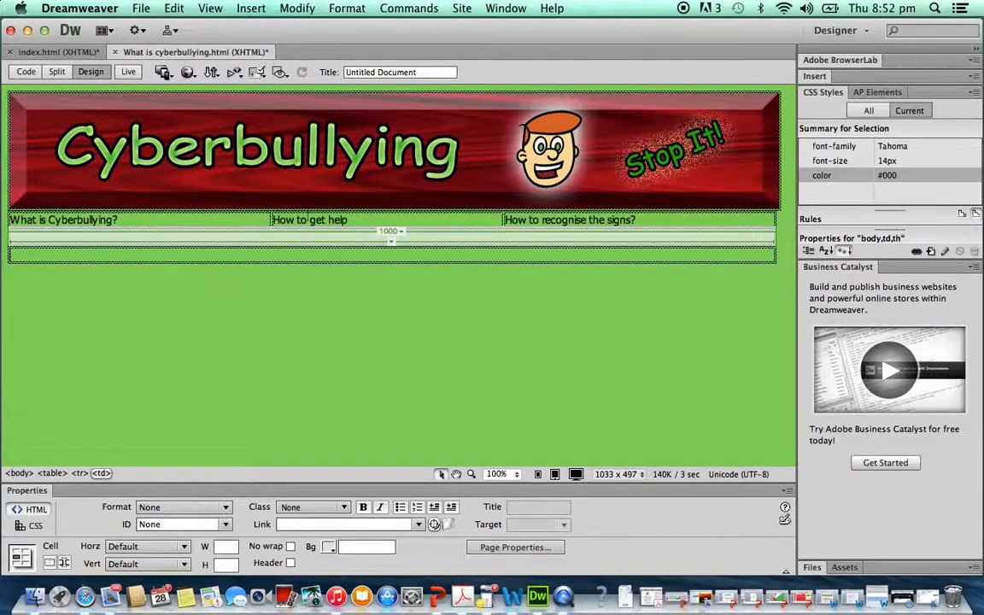
Center-align the "How to get help" text in its navigation cell.
click(357, 214)
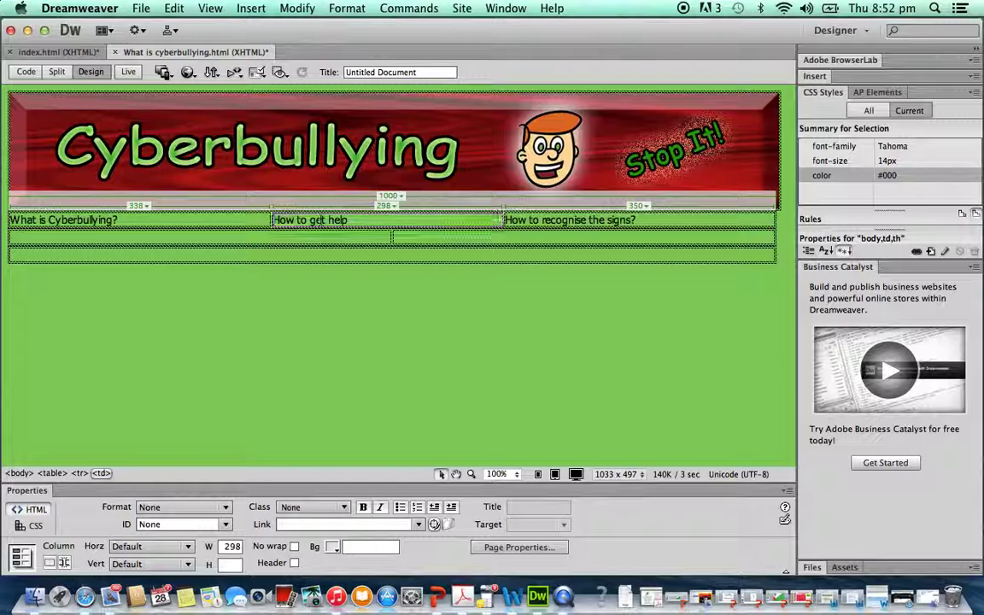
click(322, 219)
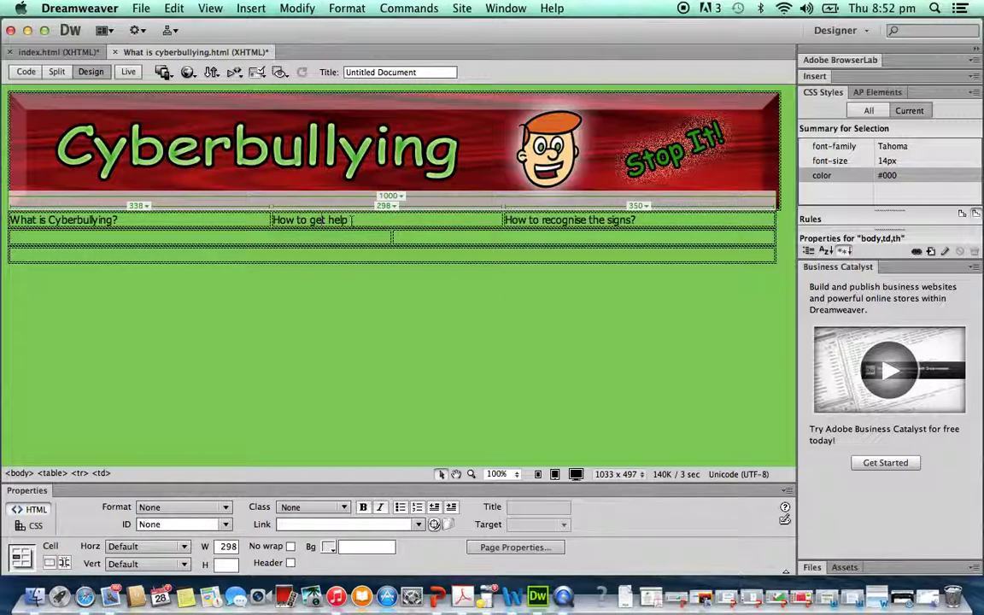
drag(357, 220, 270, 220)
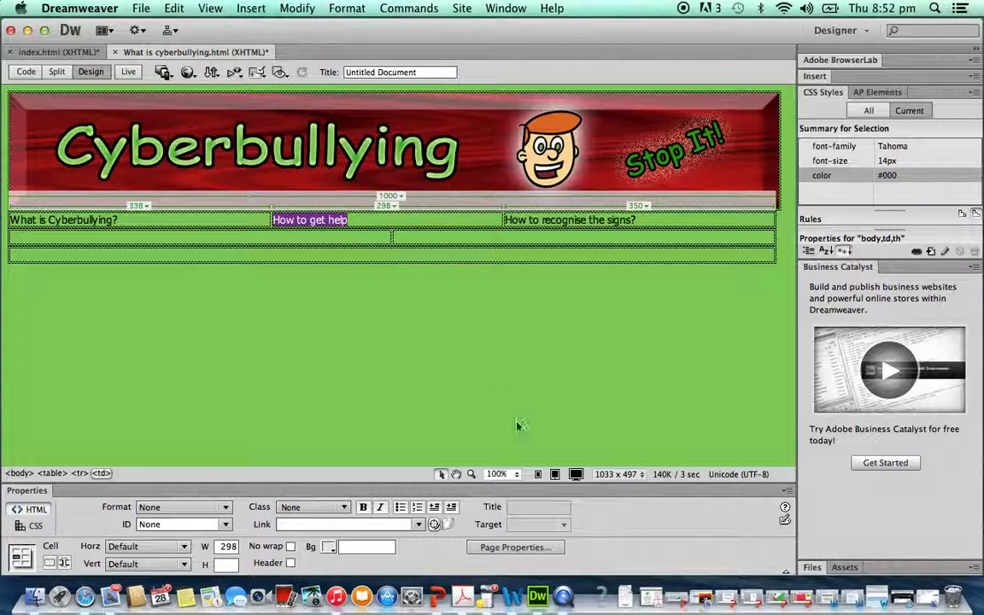
click(515, 548)
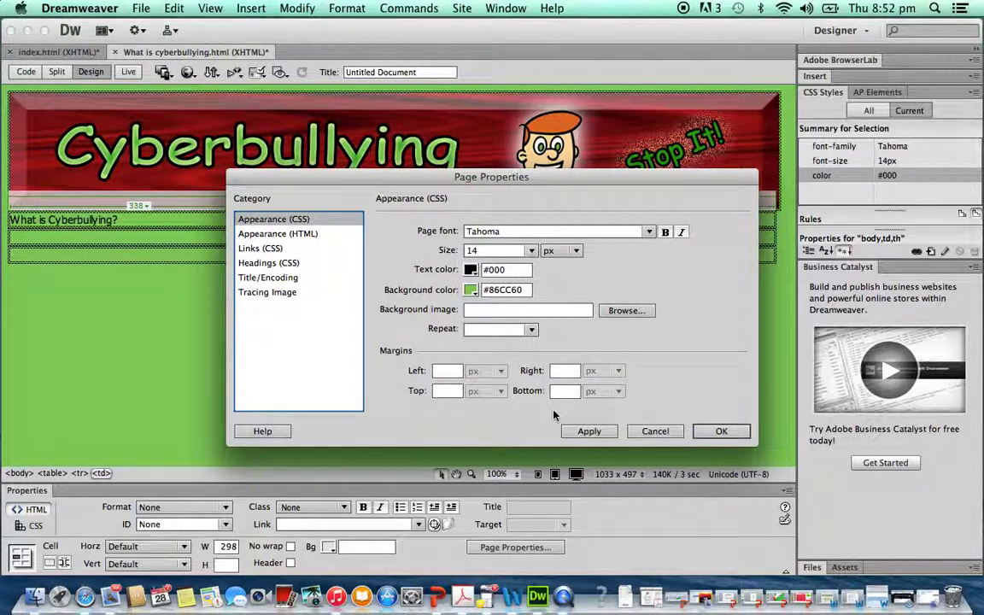
click(655, 431)
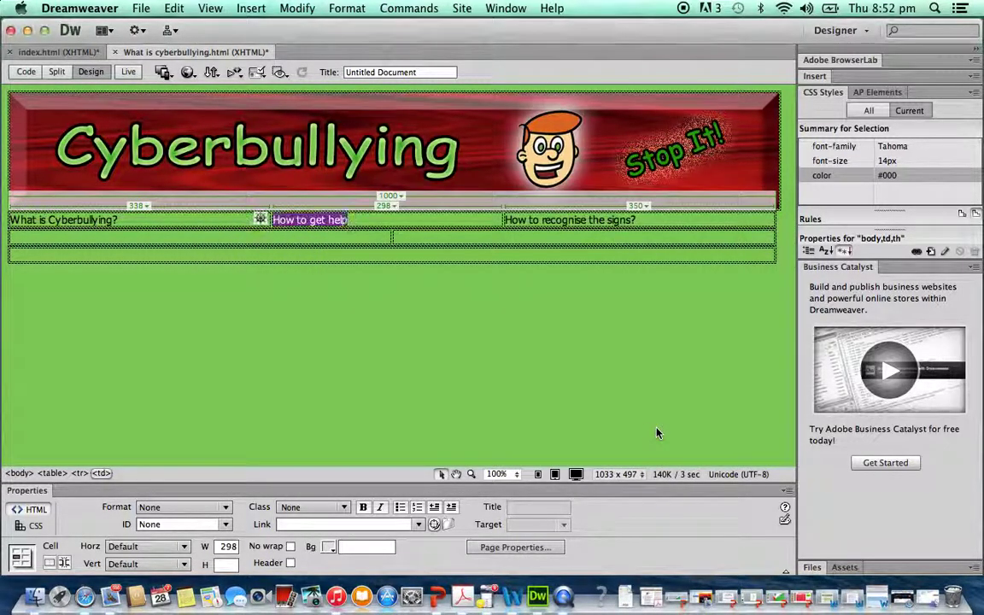
right_click(340, 220)
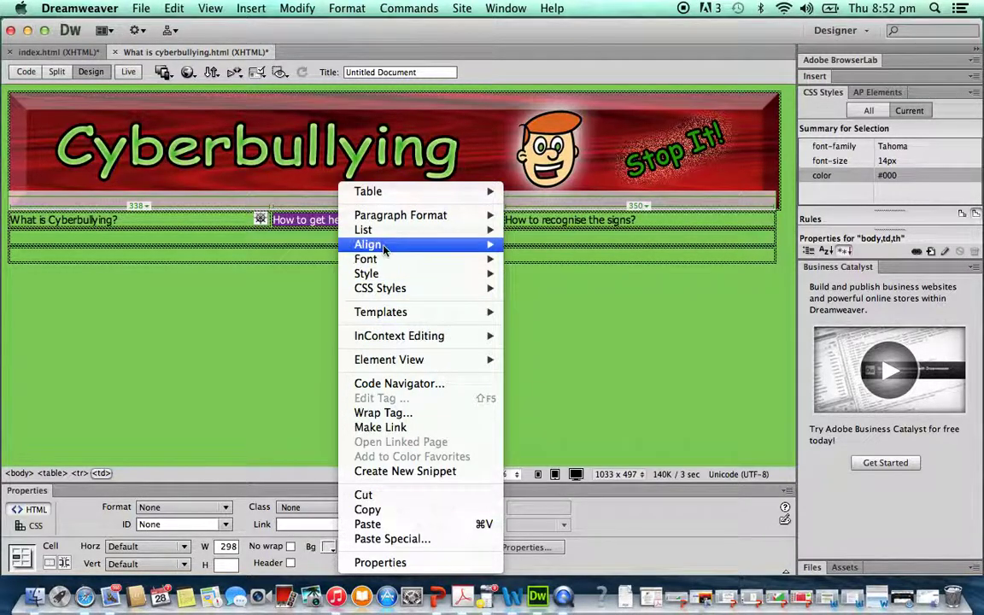
mouse_move(491, 246)
click(530, 258)
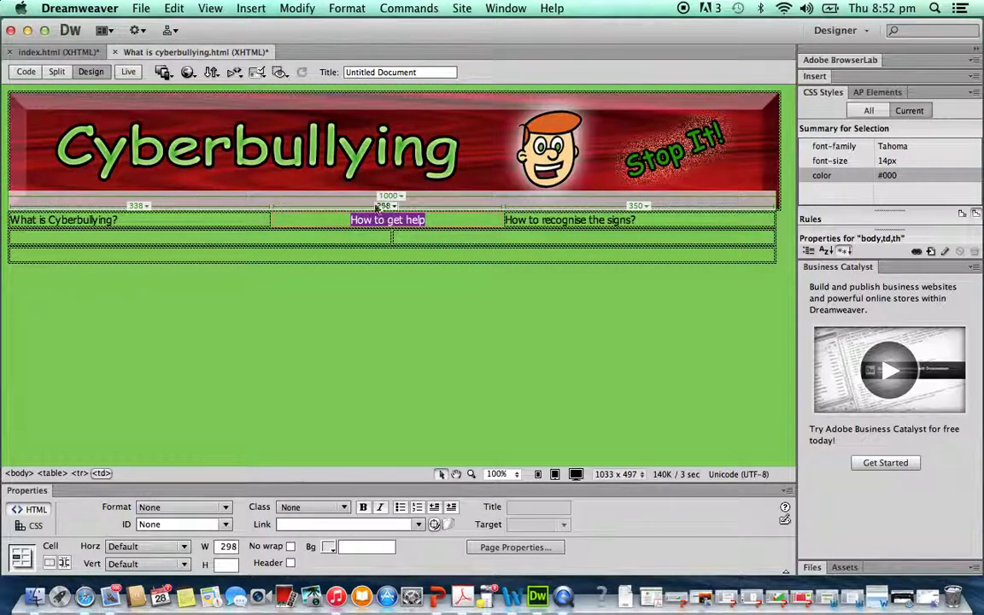
Check the alignment setting of the "How to get help" text and make the text bold.
right_click(389, 222)
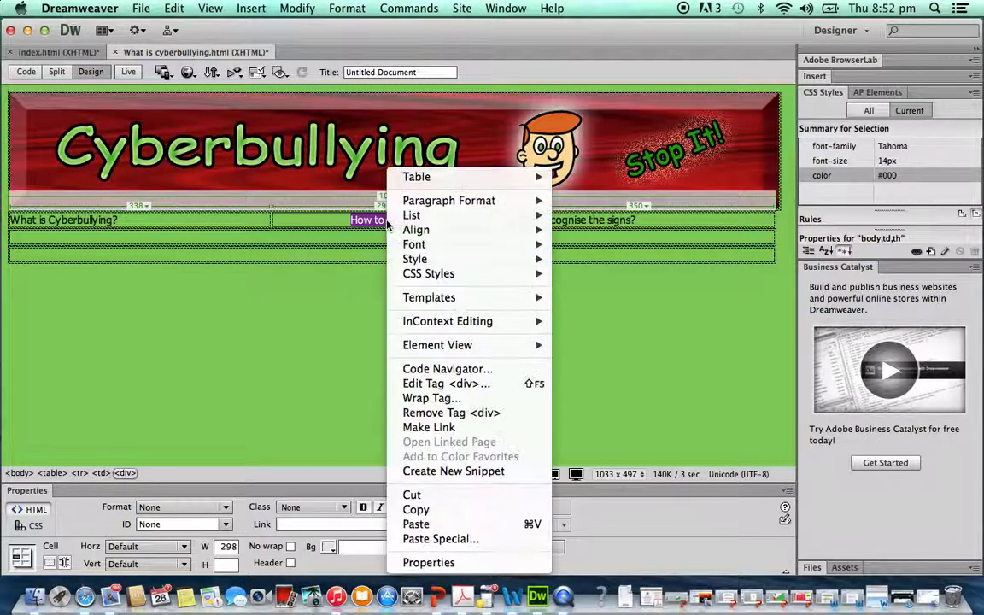
mouse_move(405, 231)
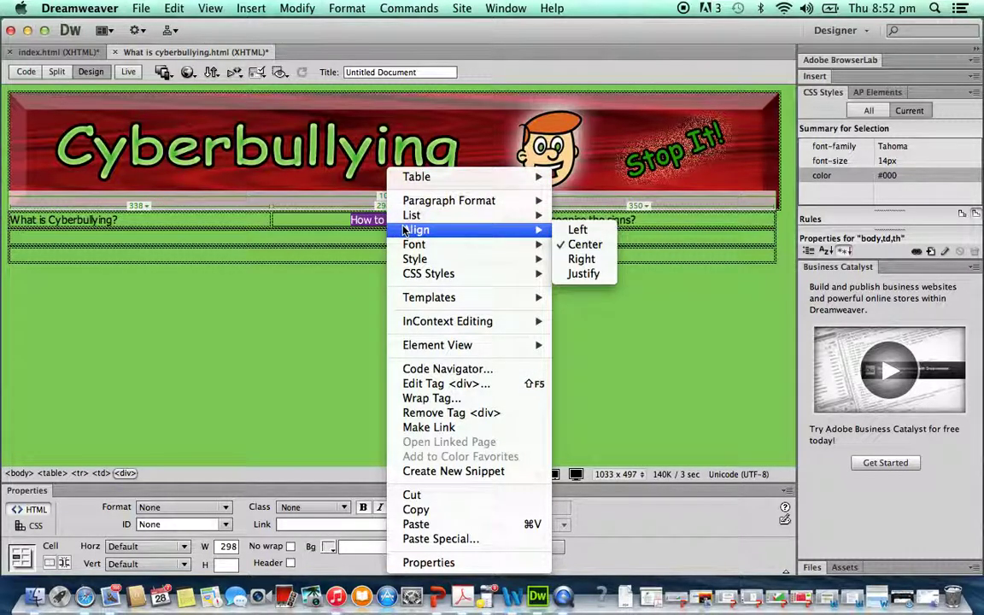
click(333, 299)
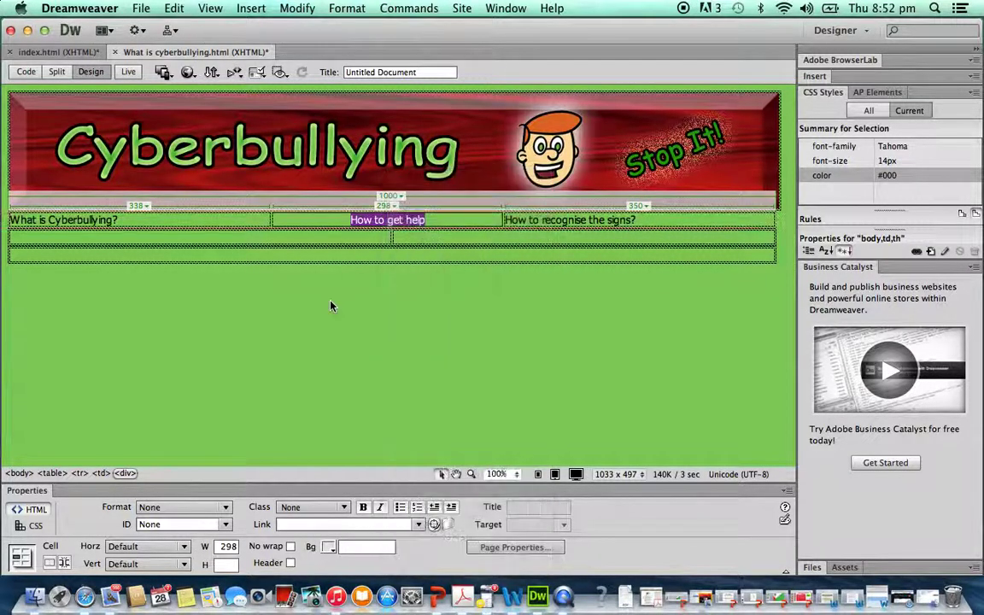
click(363, 507)
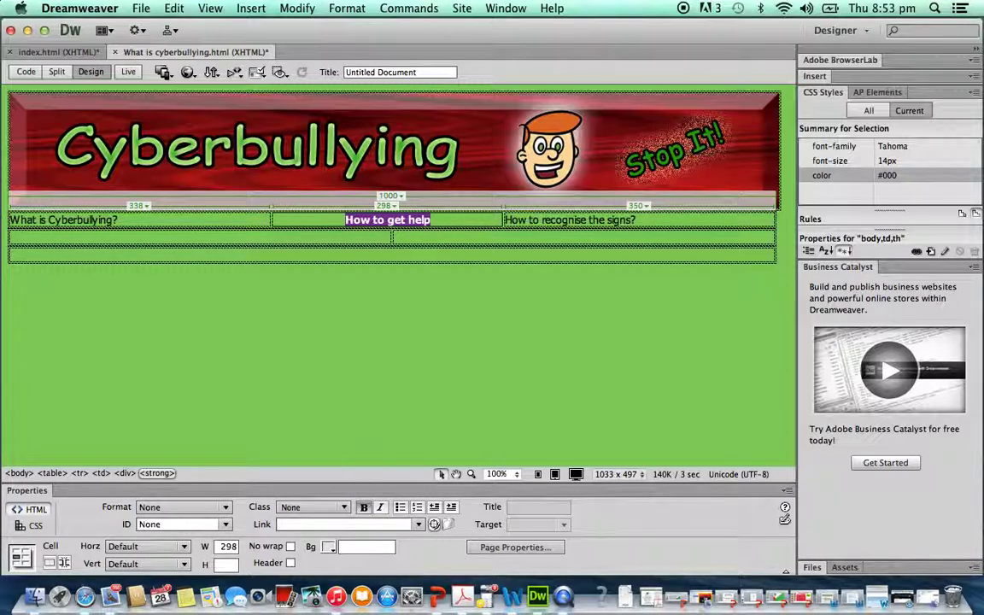
click(256, 221)
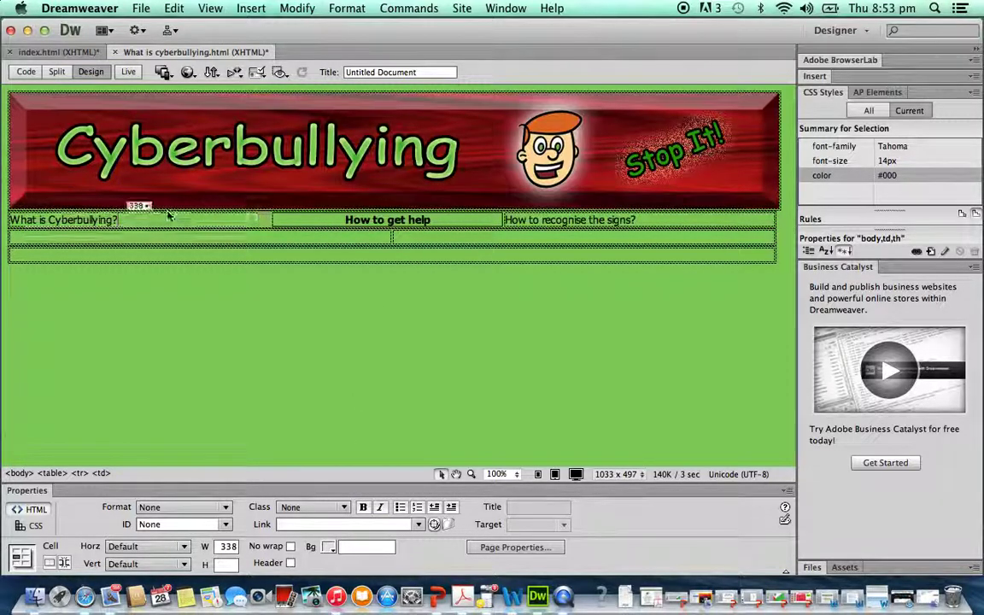
click(158, 245)
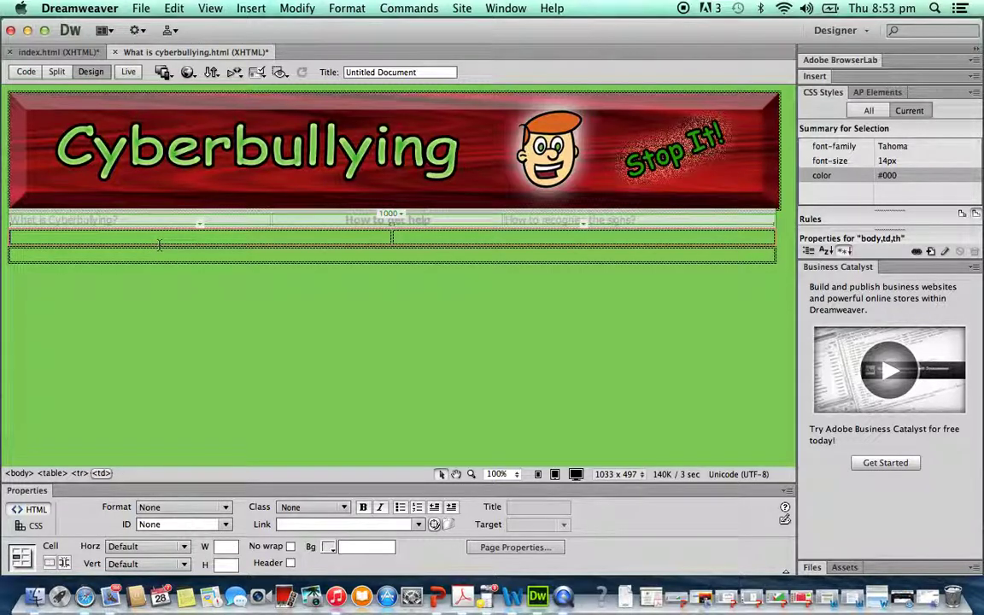
click(270, 225)
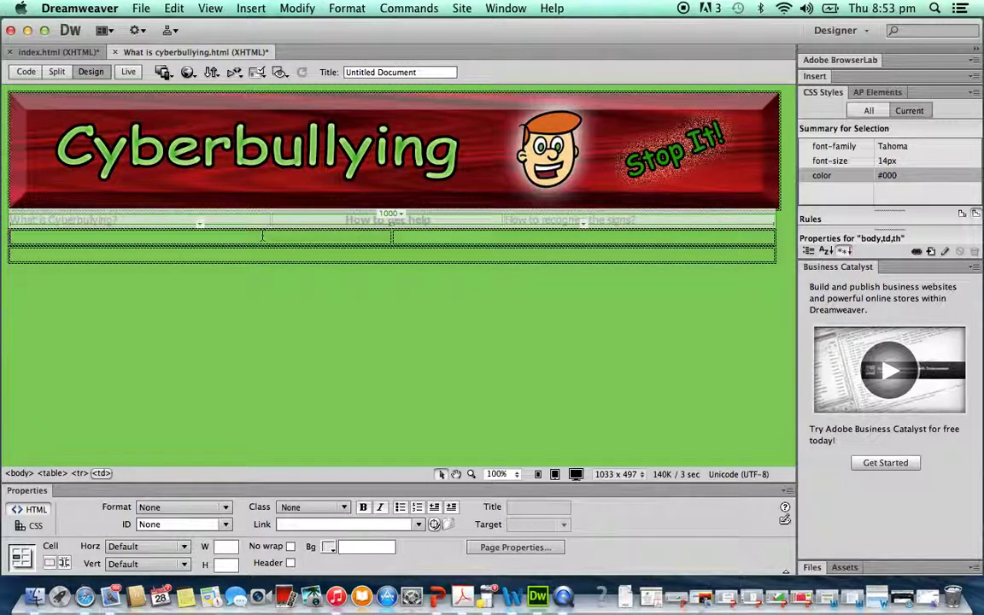
On index.html, link the "What is Cyberbullying?" navigation text to the file What is cyberbullying.html in the WEBSITE folder.
click(97, 54)
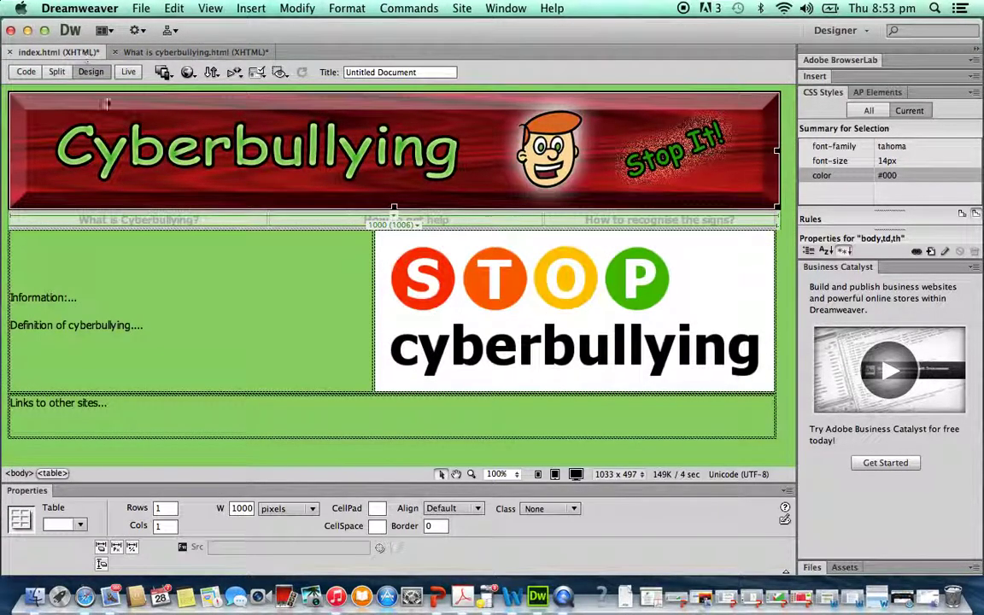
click(171, 259)
click(202, 219)
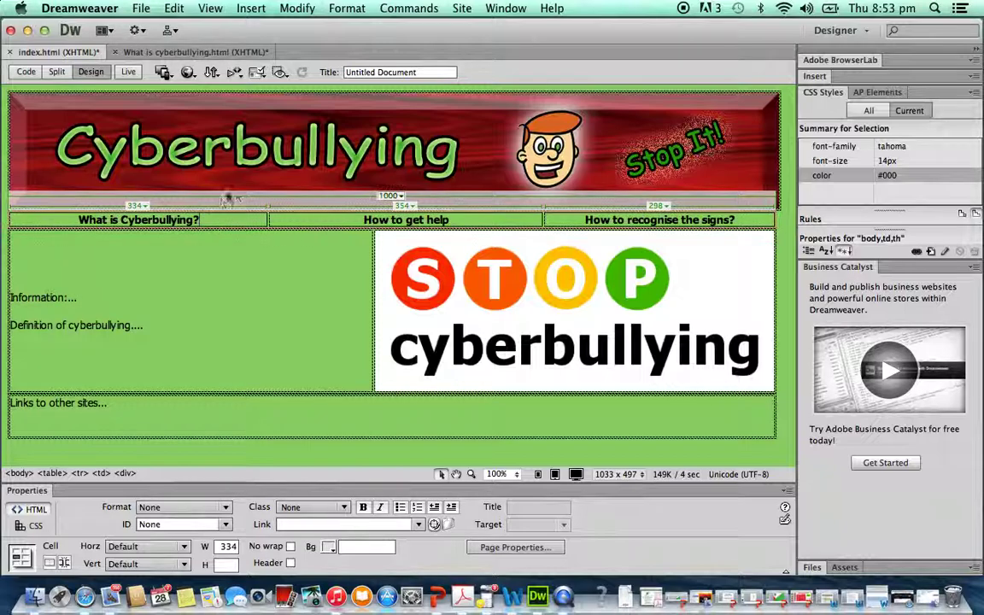
drag(134, 219, 148, 219)
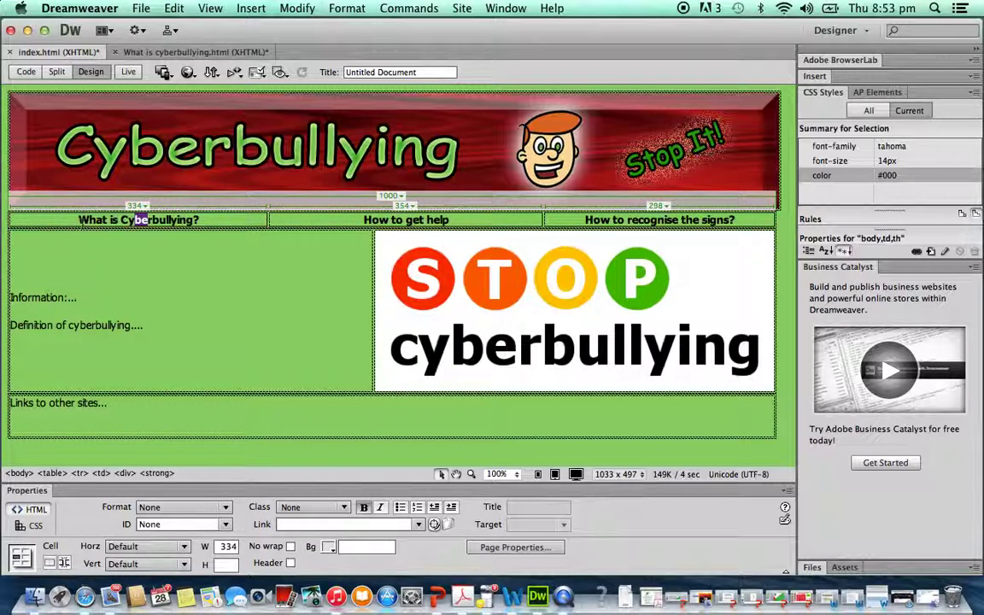
drag(79, 219, 209, 220)
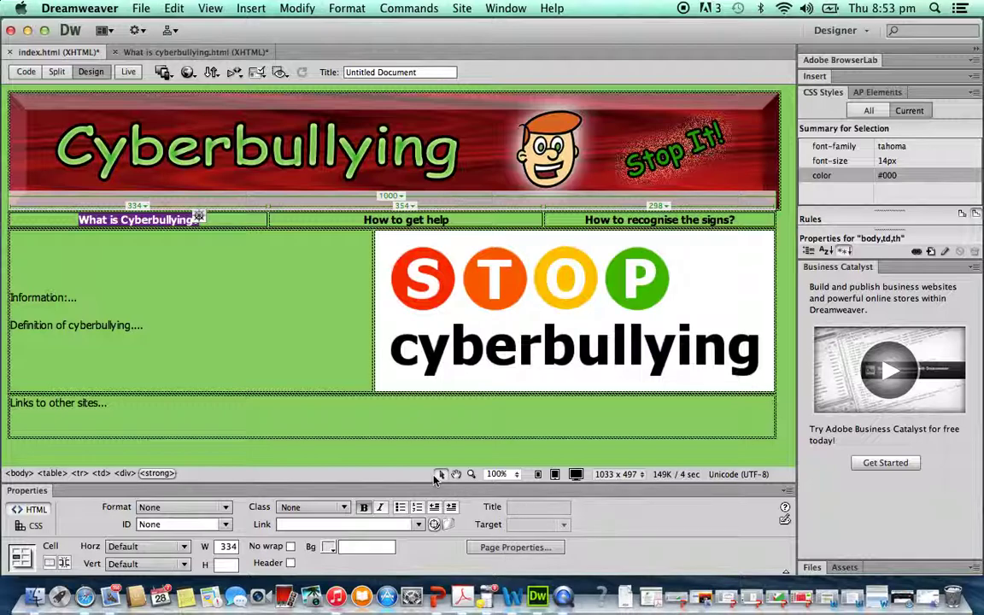
right_click(121, 223)
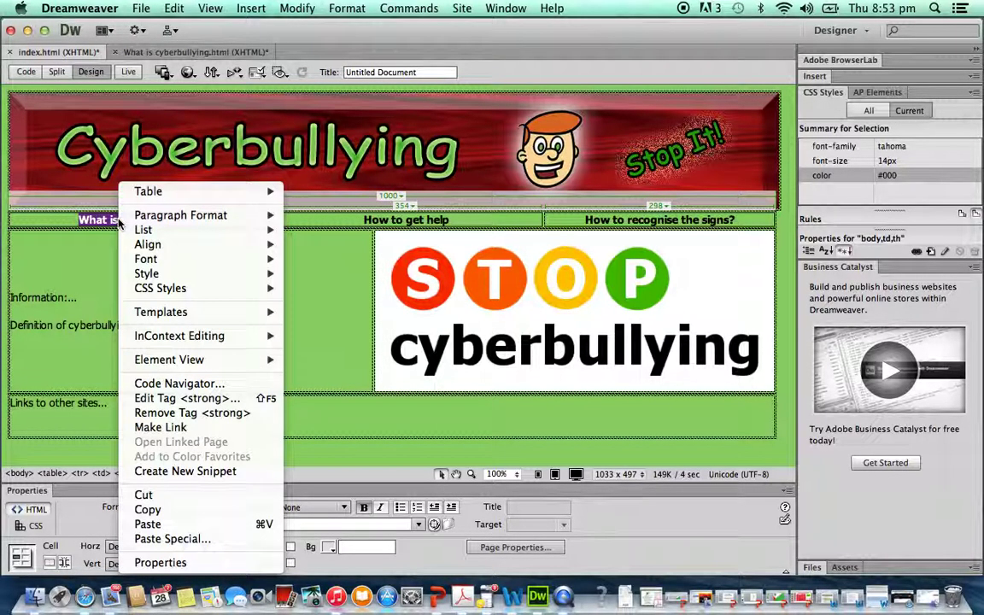
mouse_move(129, 248)
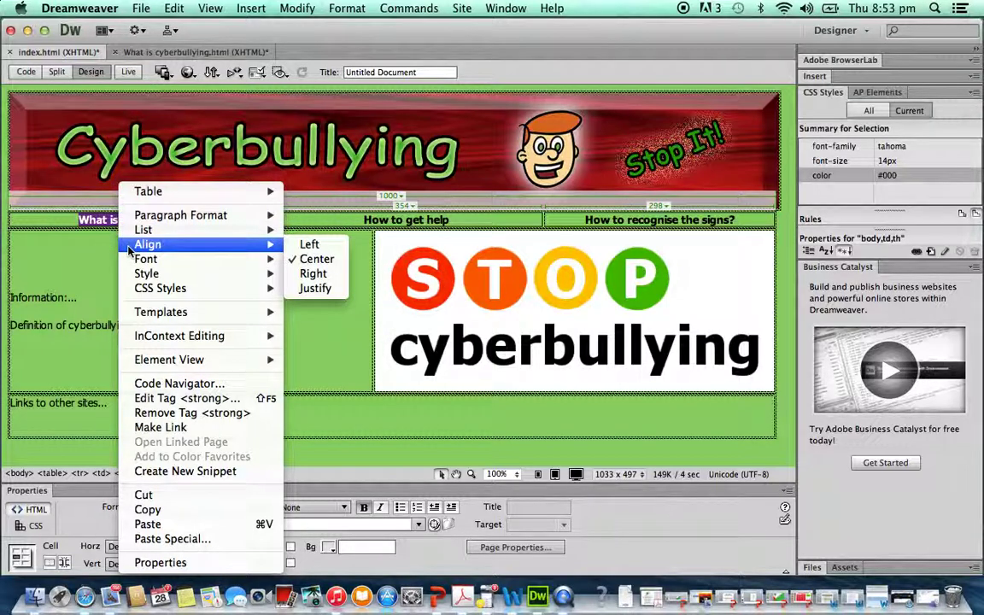
click(175, 428)
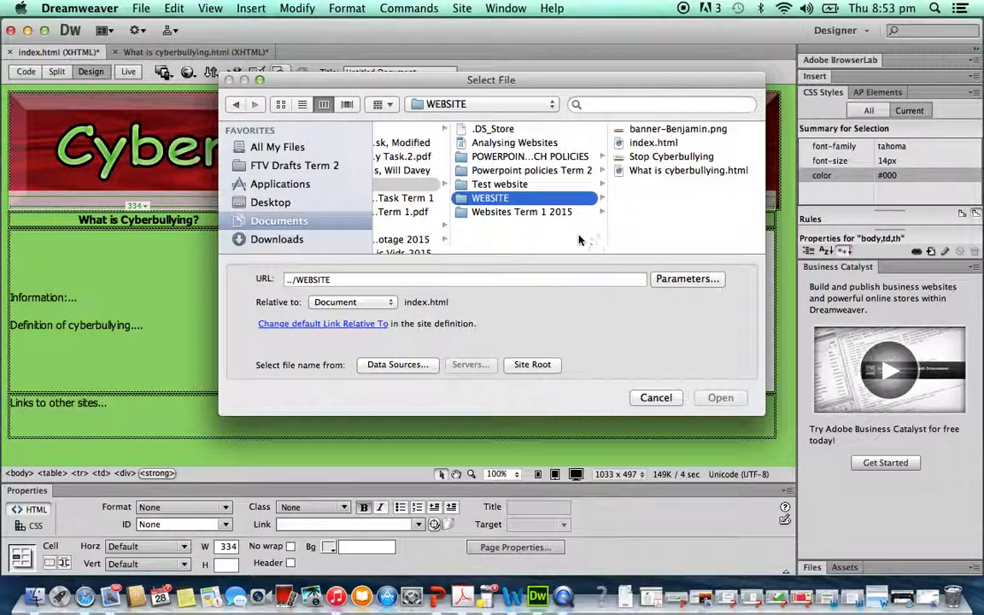
click(650, 171)
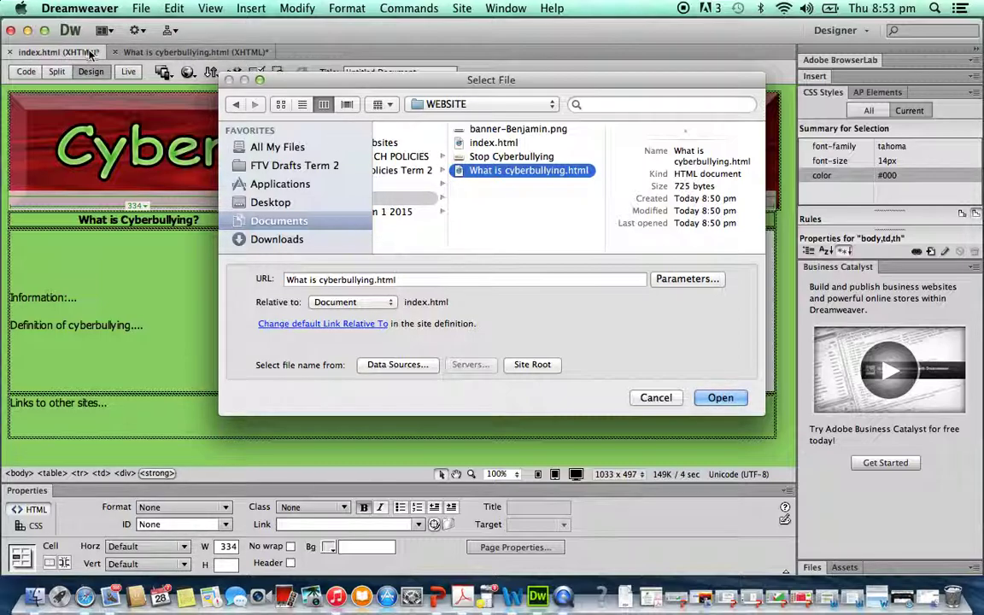
click(717, 397)
click(265, 279)
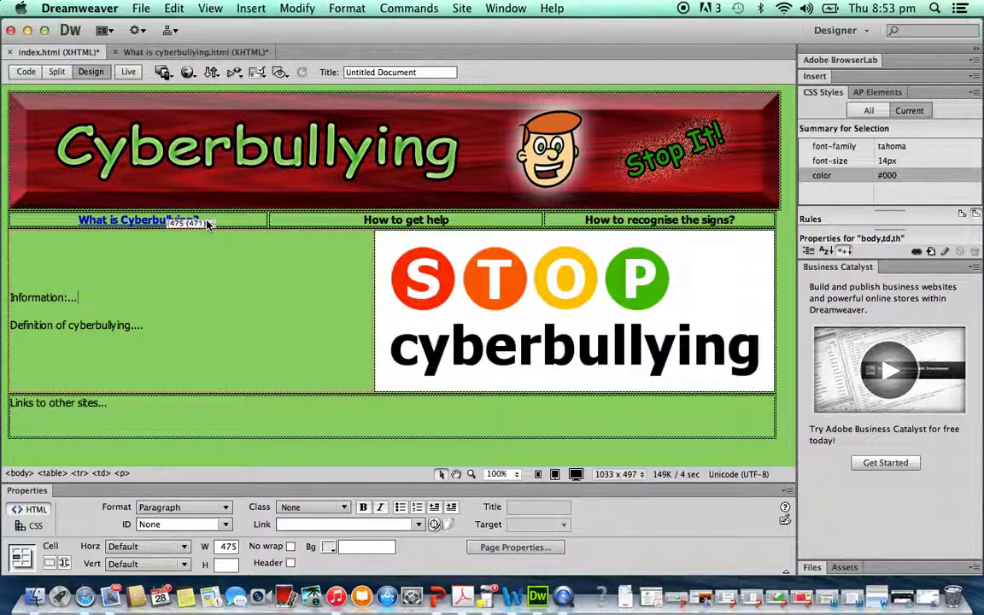
click(226, 155)
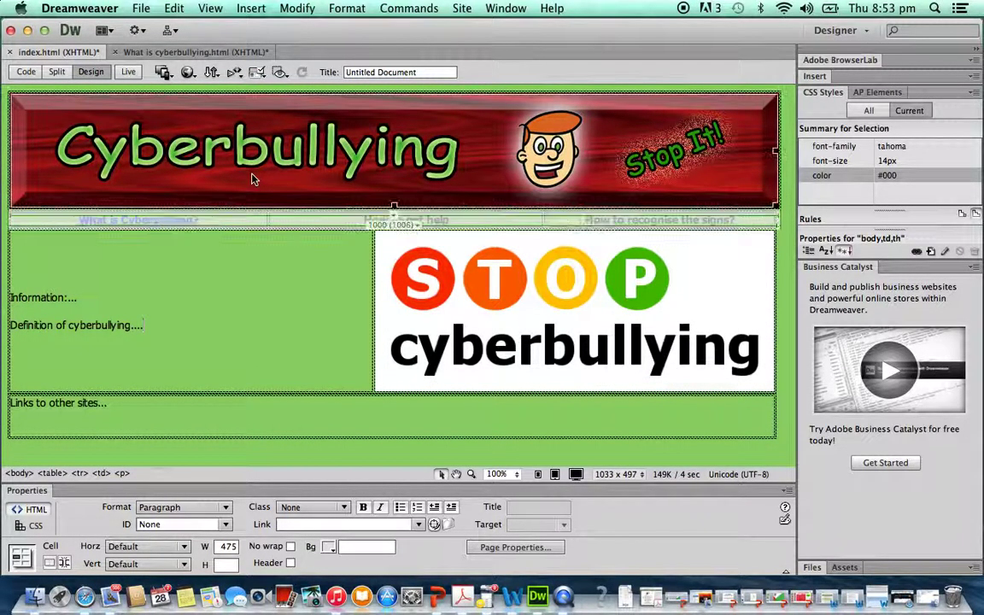
click(224, 298)
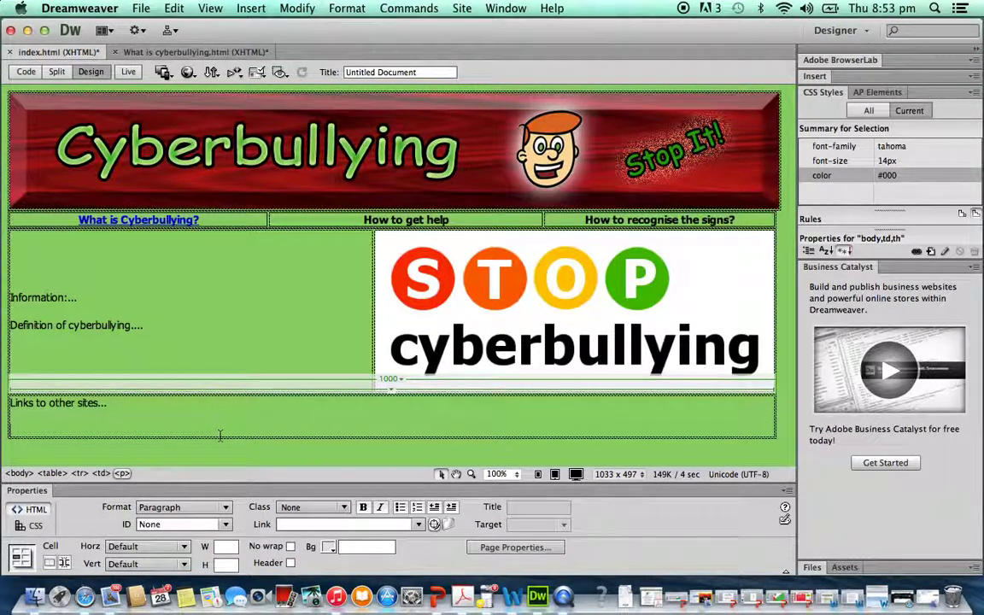
Set the page's link color to white #FFFFFF and the visited links color to pink #FF99CC in the page properties.
click(205, 220)
drag(204, 221, 77, 209)
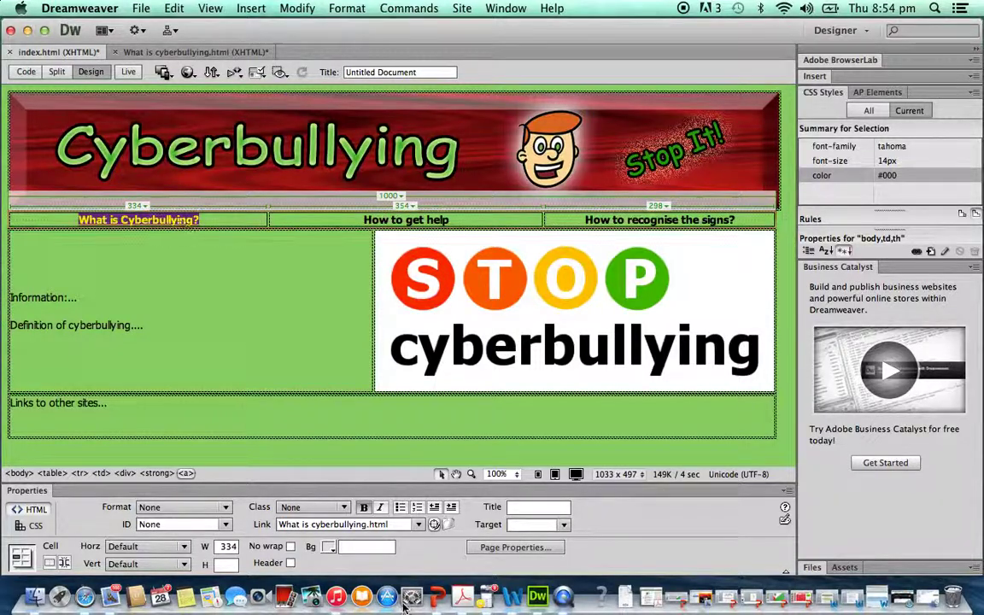
click(513, 548)
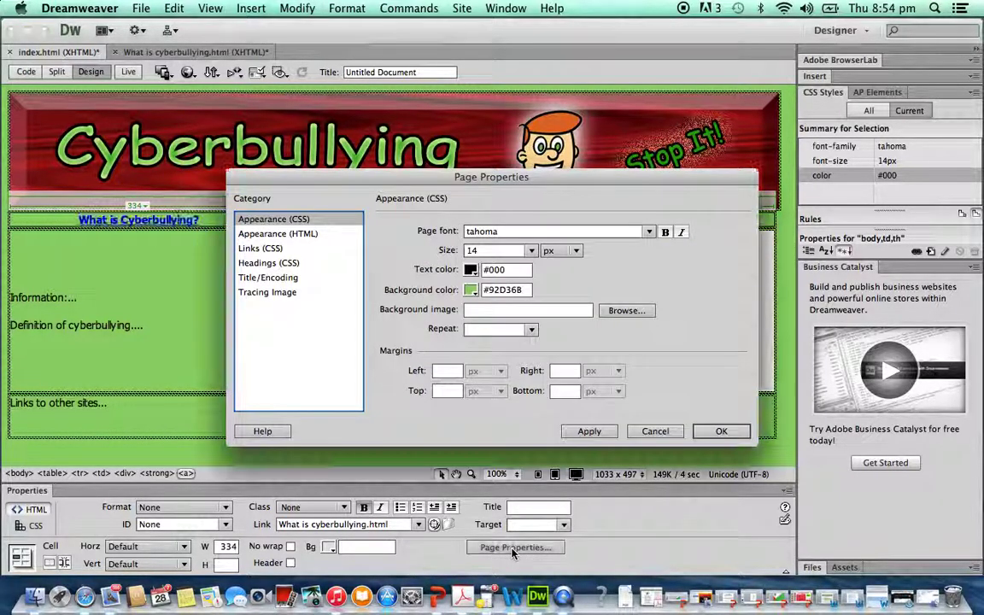
click(265, 249)
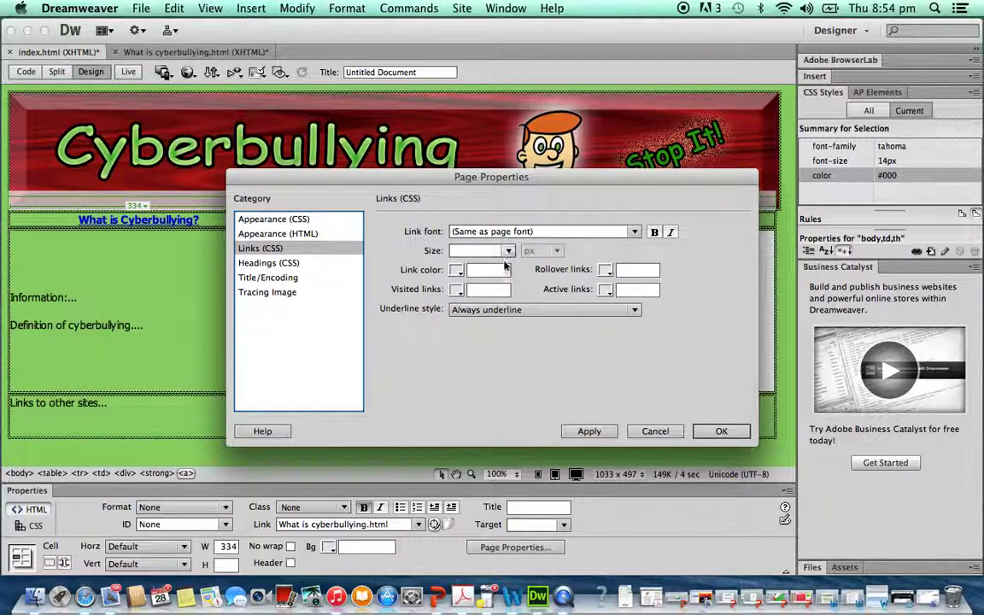
click(458, 271)
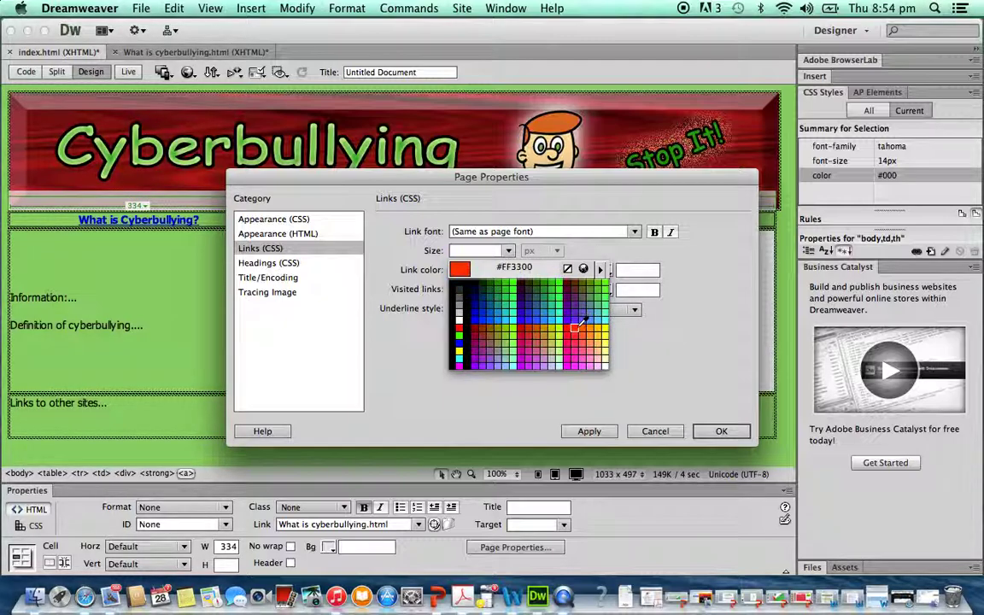
click(462, 318)
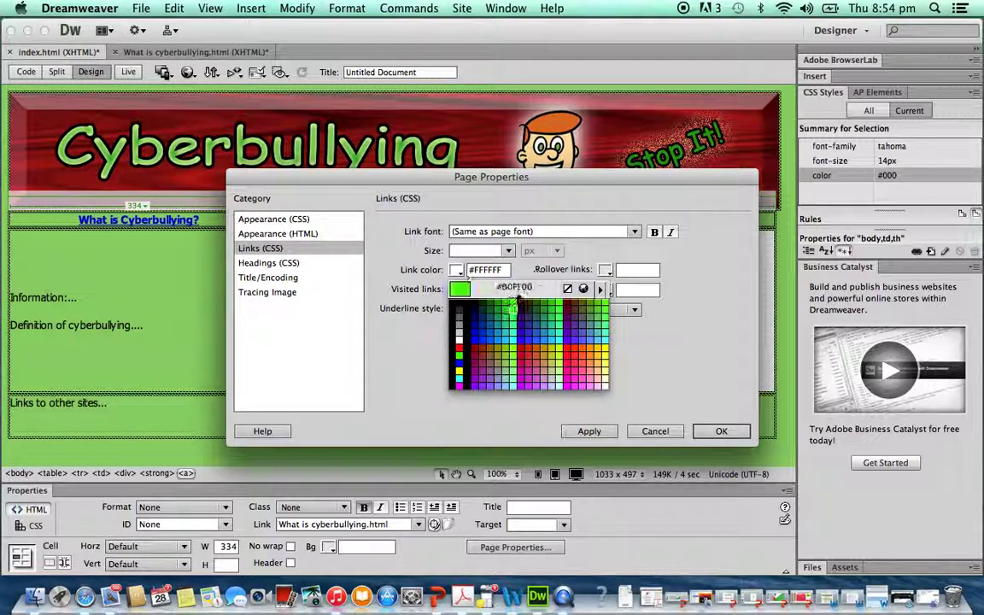
click(595, 377)
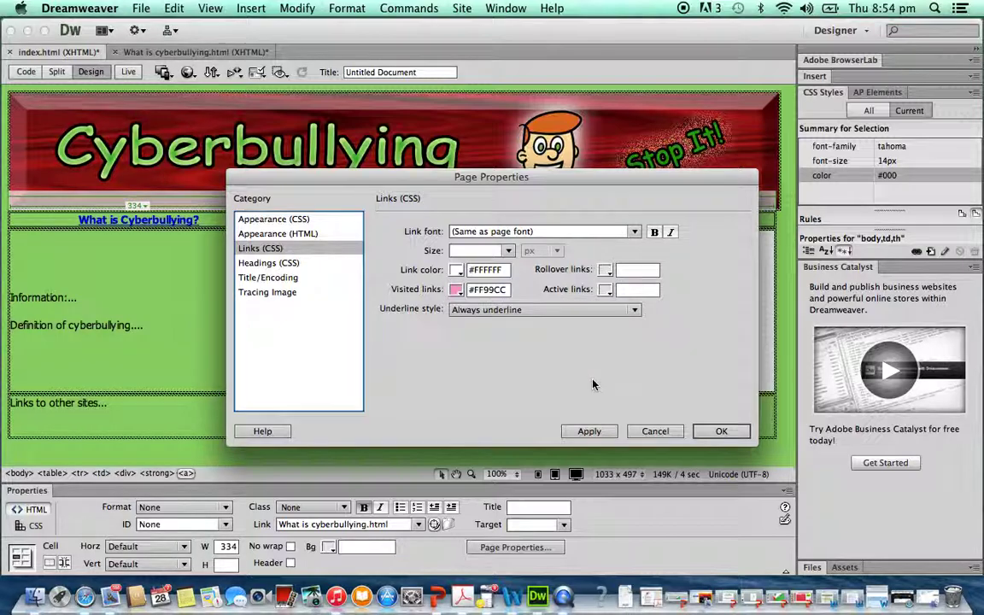
click(720, 430)
click(204, 304)
click(202, 425)
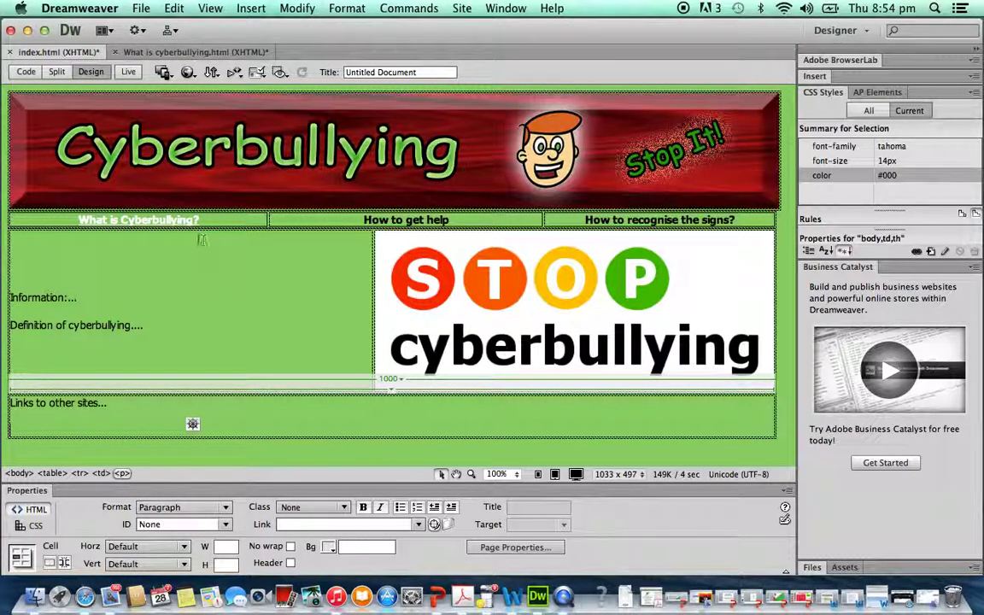
Save index.html while previewing it in Safari, and test the "What is Cyberbullying?" link.
click(189, 74)
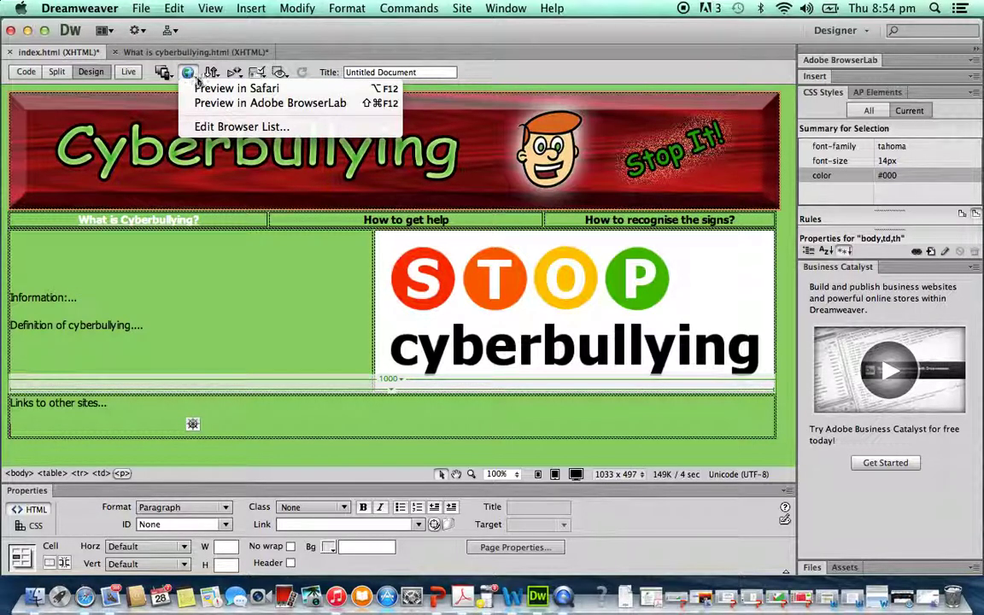
click(202, 90)
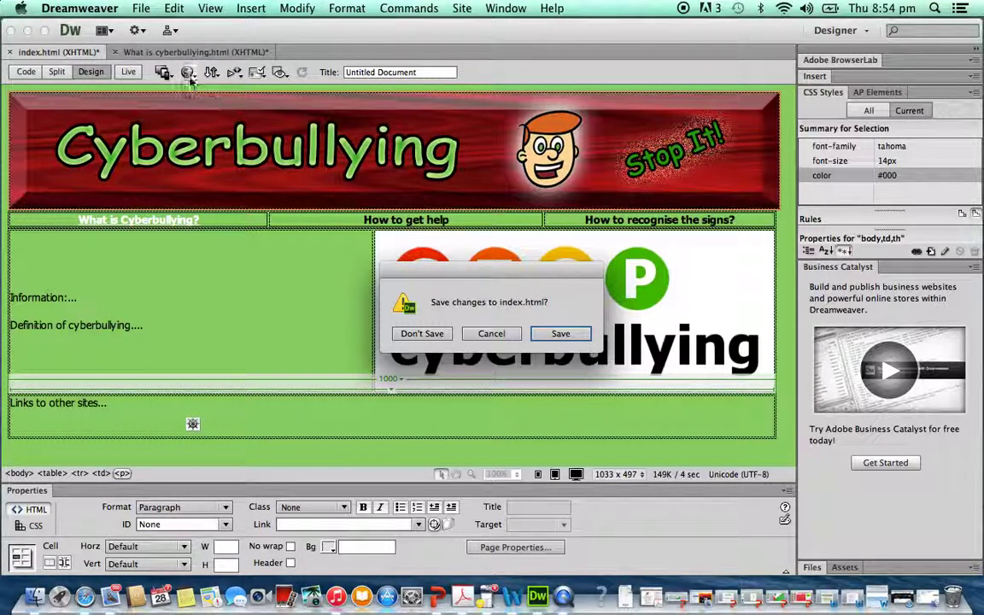
click(555, 334)
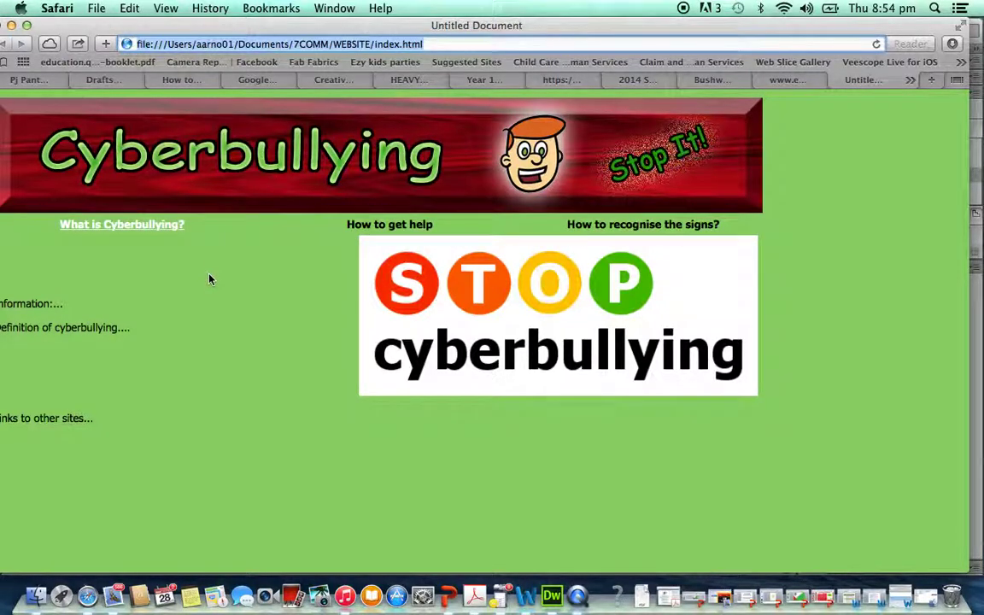
click(160, 227)
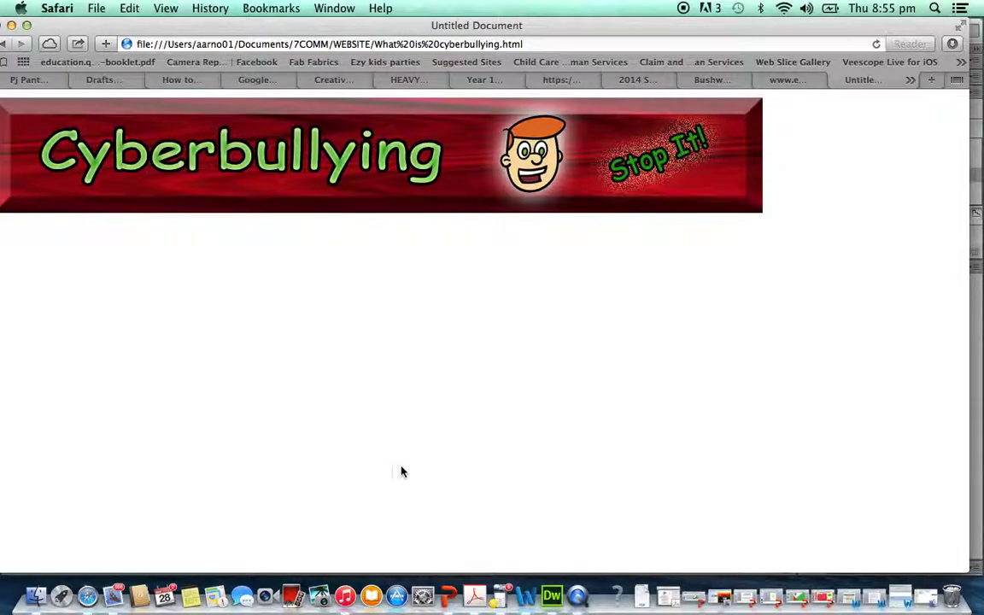
Return to Dreamweaver and save the What is cyberbullying.html page.
click(552, 595)
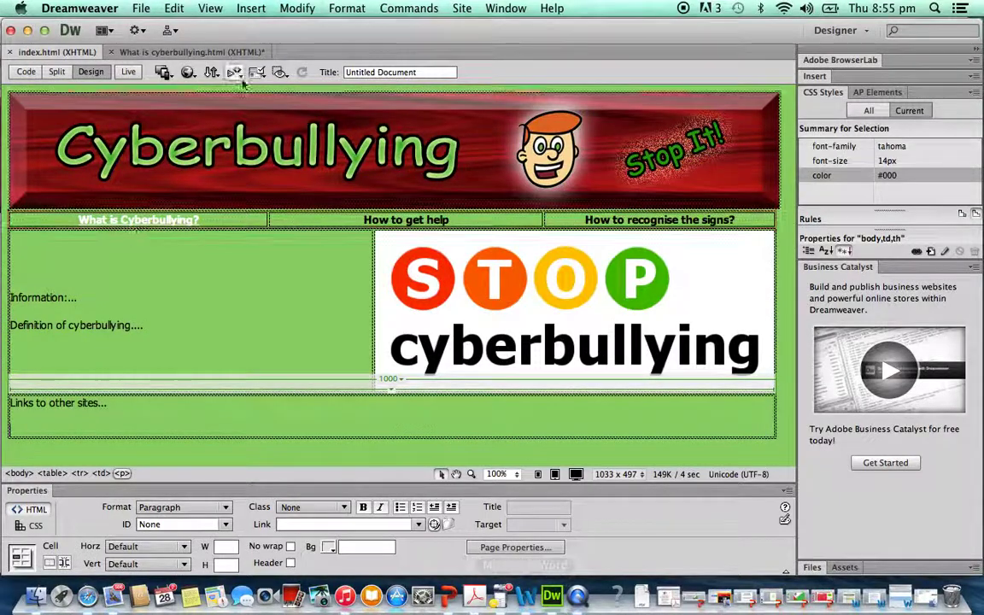
click(191, 54)
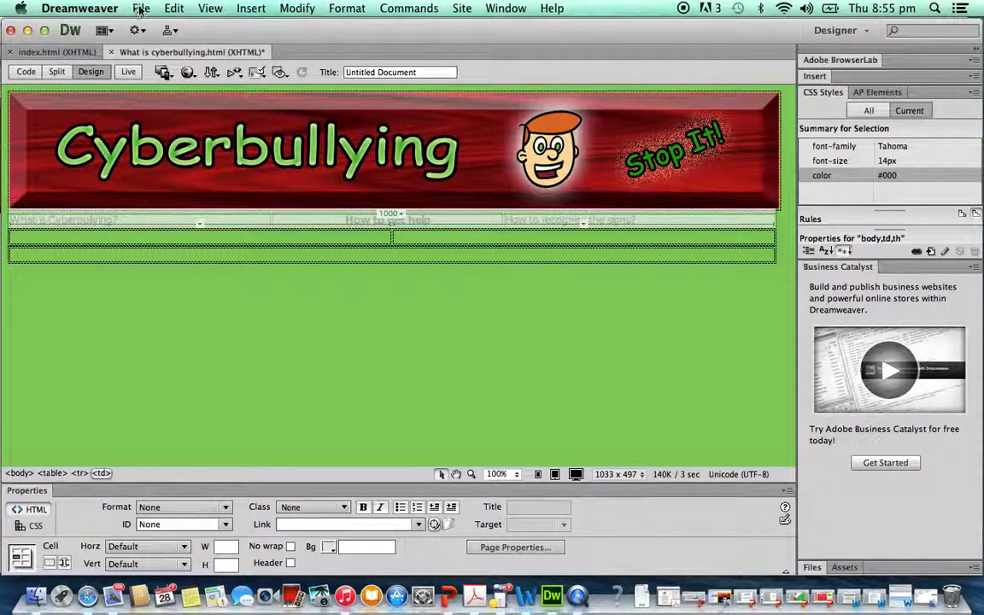
click(141, 10)
click(175, 157)
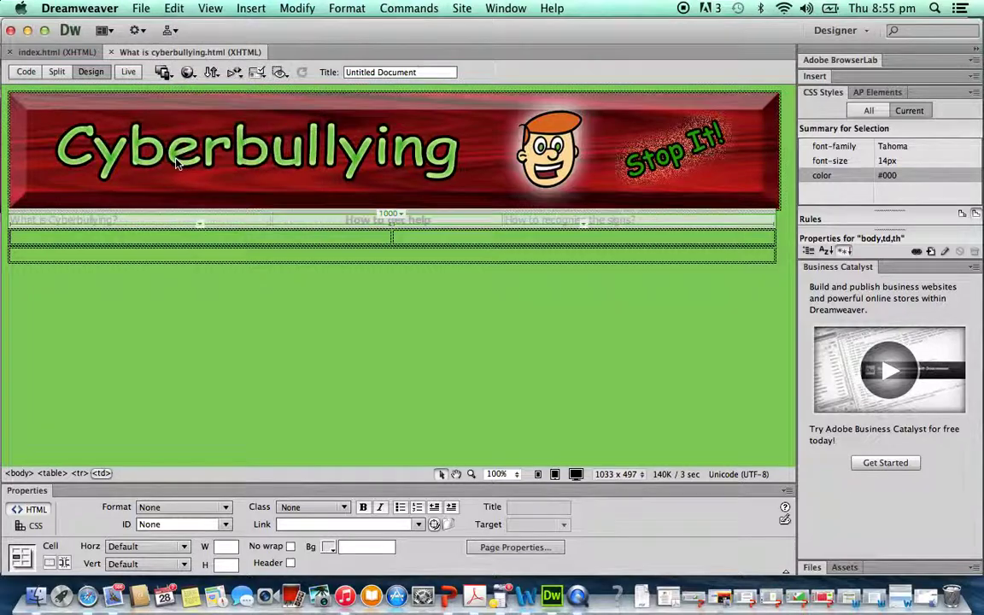
Preview index.html in Safari again and follow the "What is Cyberbullying?" link to check the saved page.
click(79, 53)
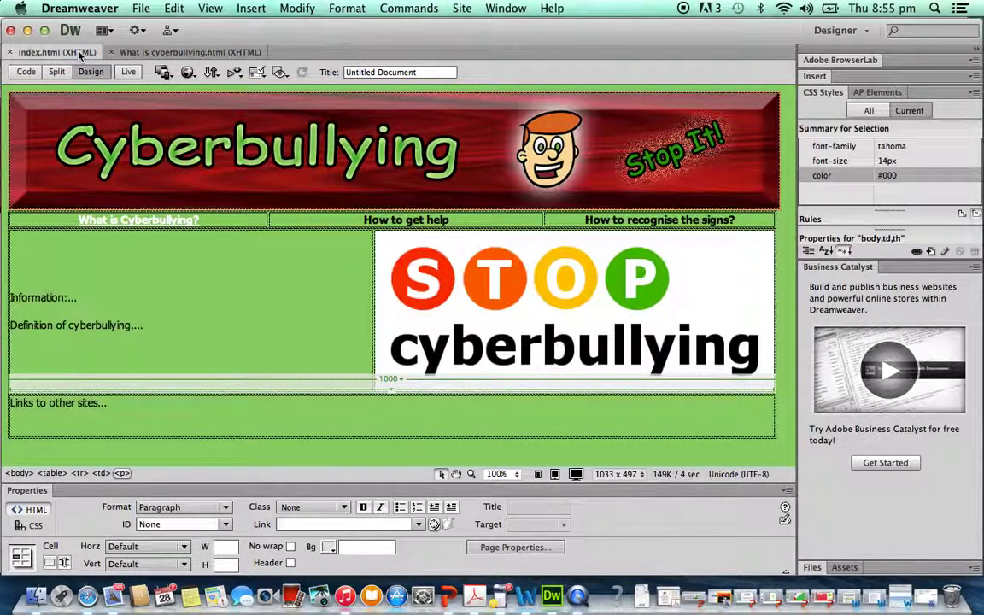
click(187, 74)
click(193, 89)
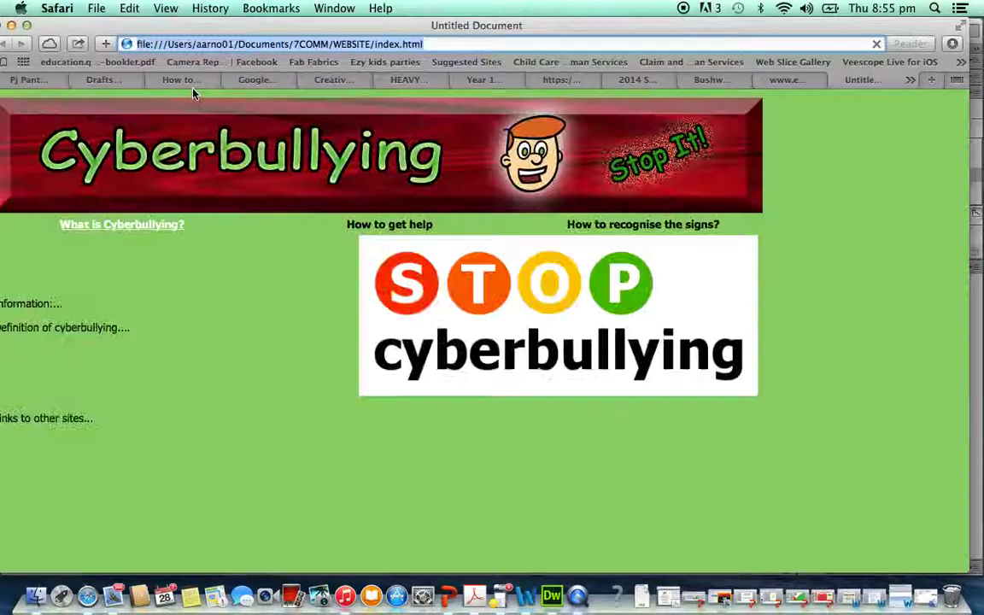
click(164, 229)
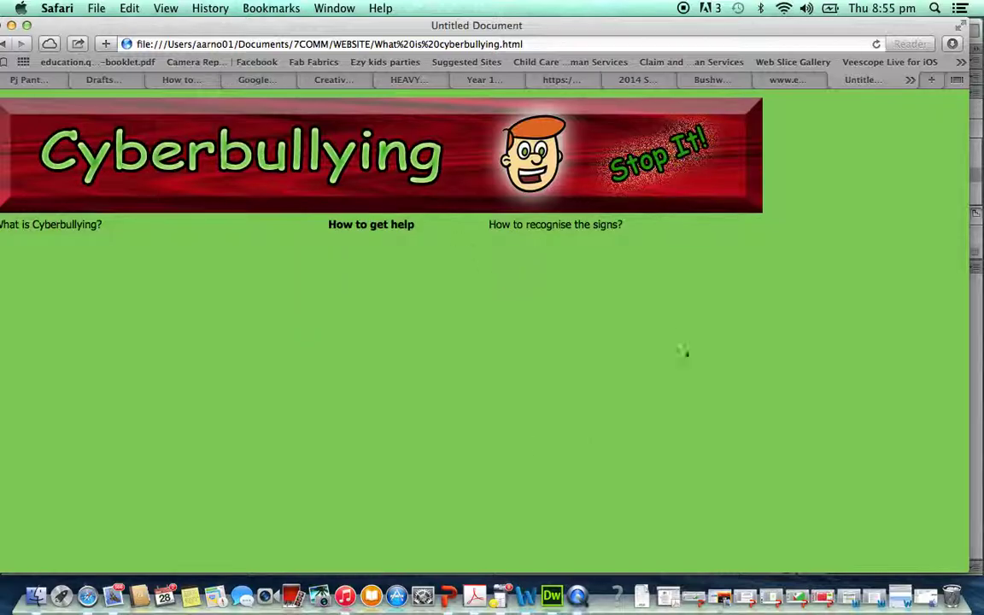
Return to Dreamweaver and review the link settings in index.html's page properties without changing them.
click(552, 596)
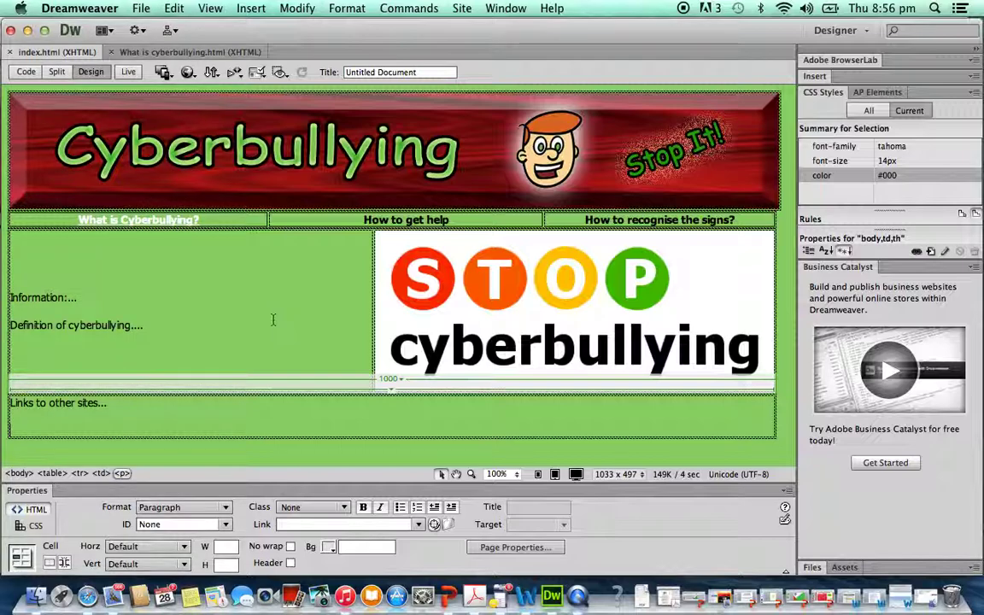
click(502, 555)
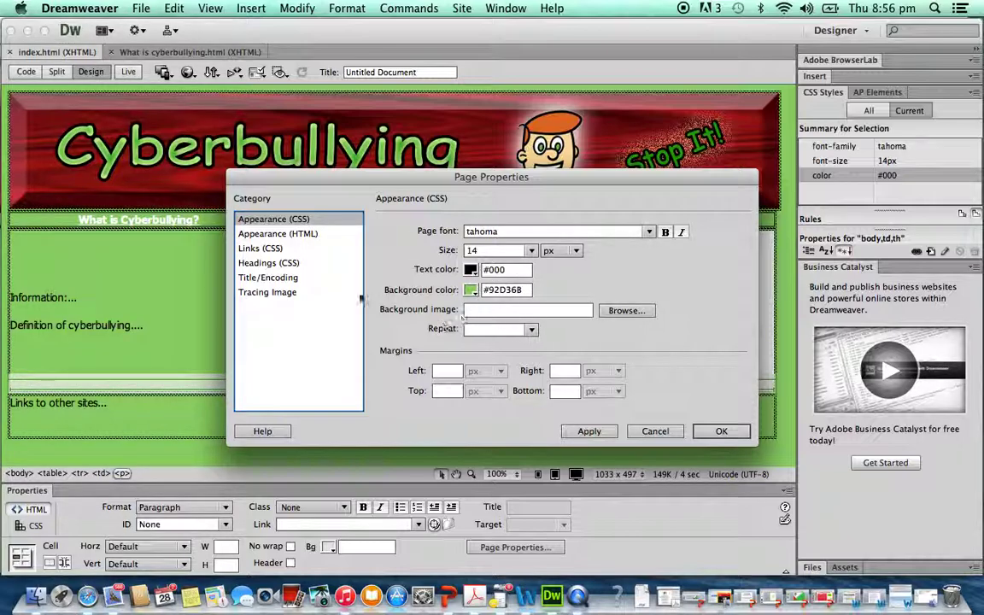
click(260, 249)
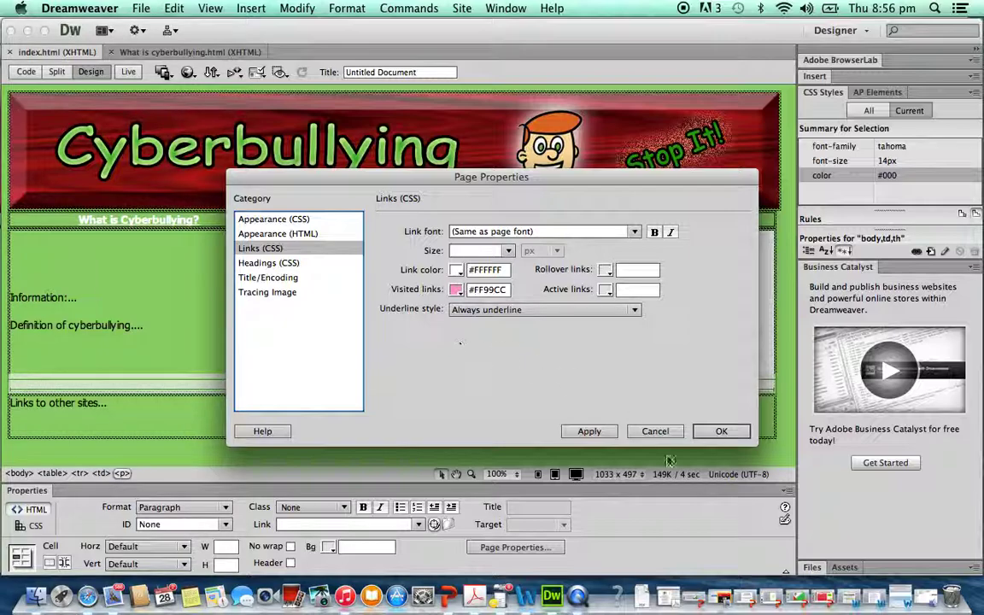
click(656, 431)
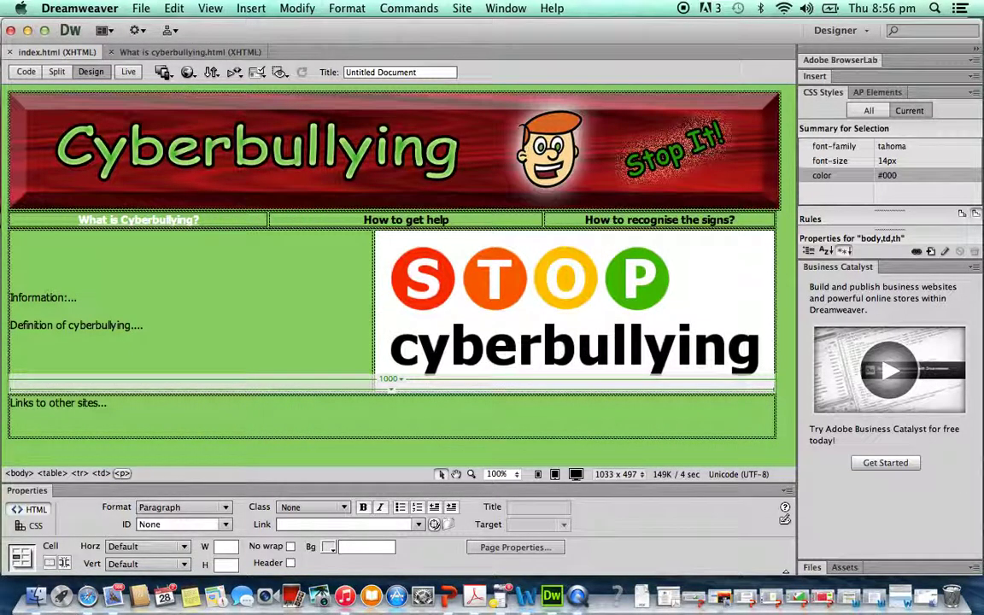
click(324, 432)
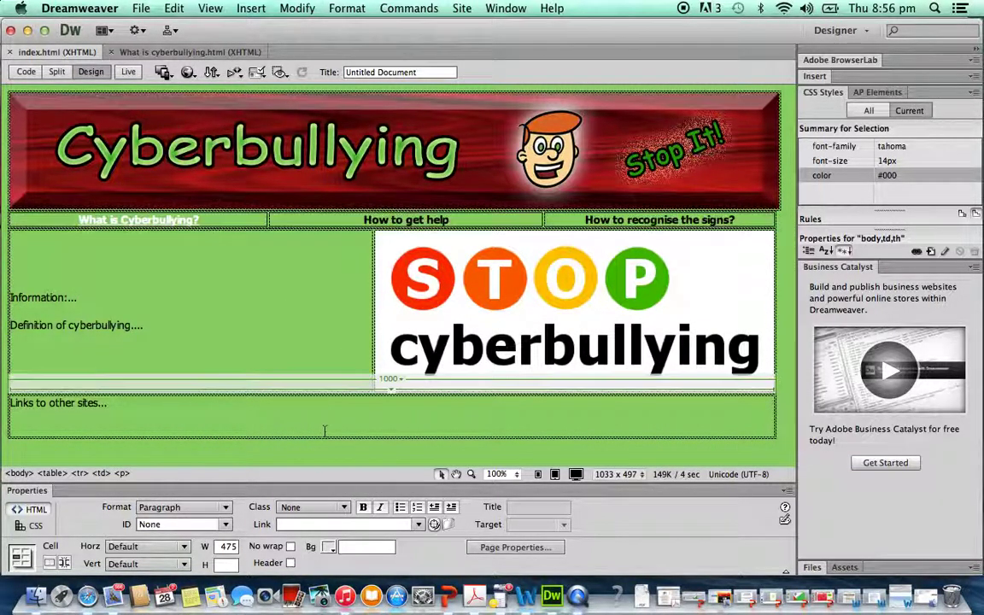